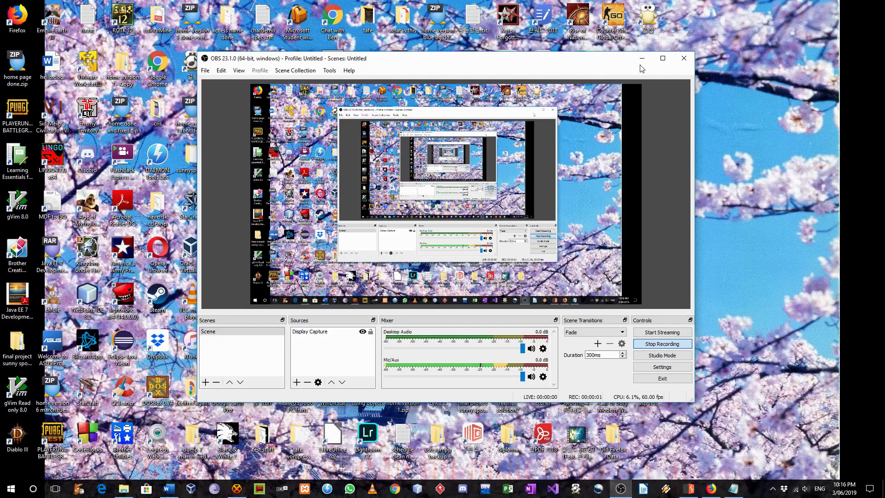
# Copy the blind SQL injection payload that tests password character 'a', then minimize Notepad
pyautogui.click(641, 60)
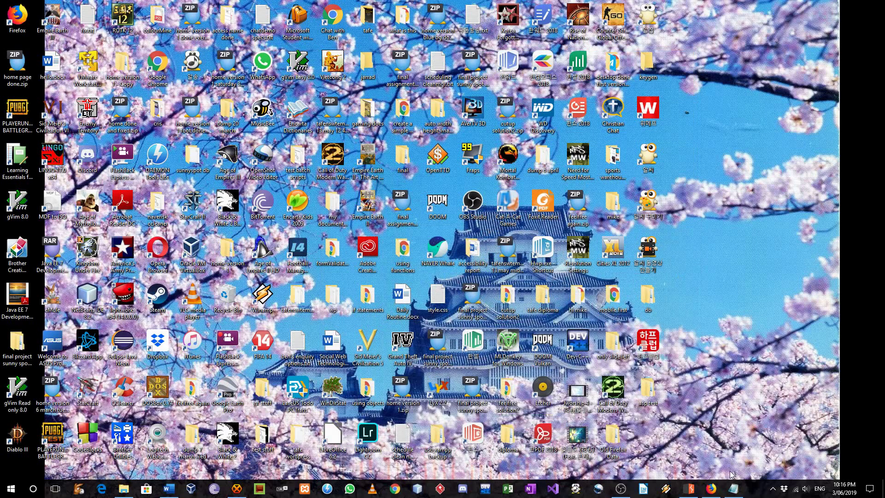
pyautogui.click(733, 488)
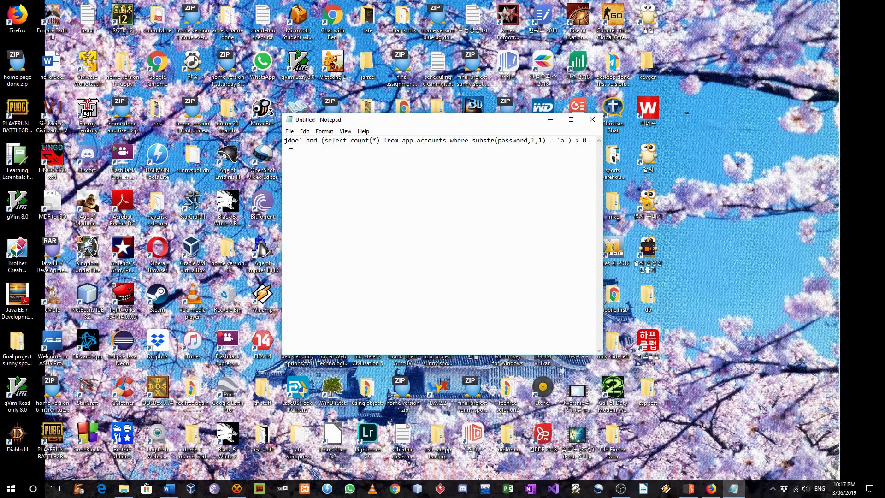
pyautogui.hotkey('ctrl', 'a')
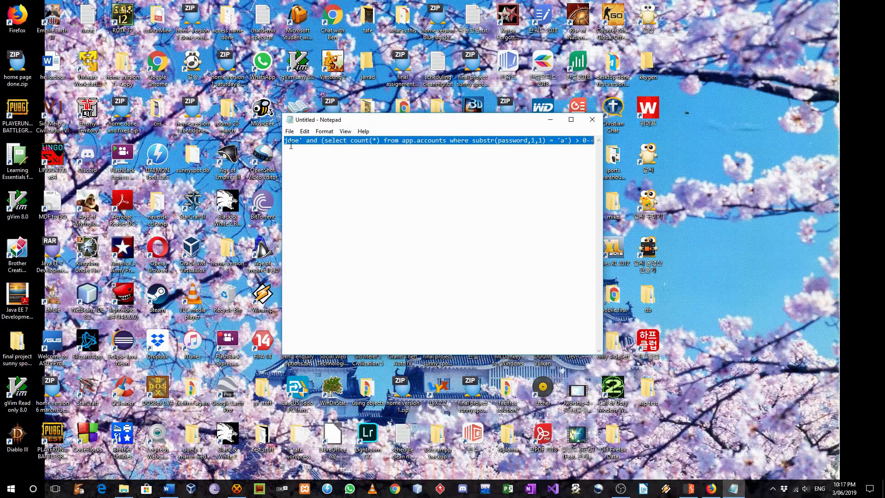
pyautogui.click(549, 120)
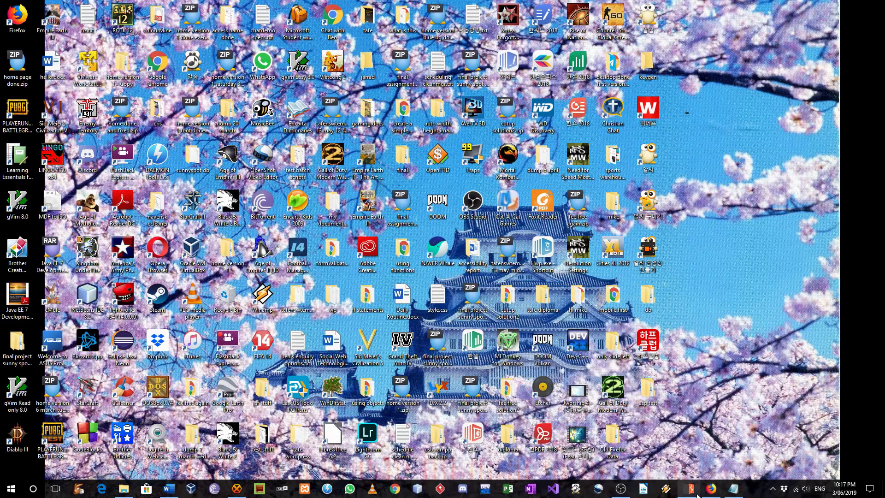
# Open the altoromutual.com Sign In page and paste the injection query as the username
pyautogui.click(711, 489)
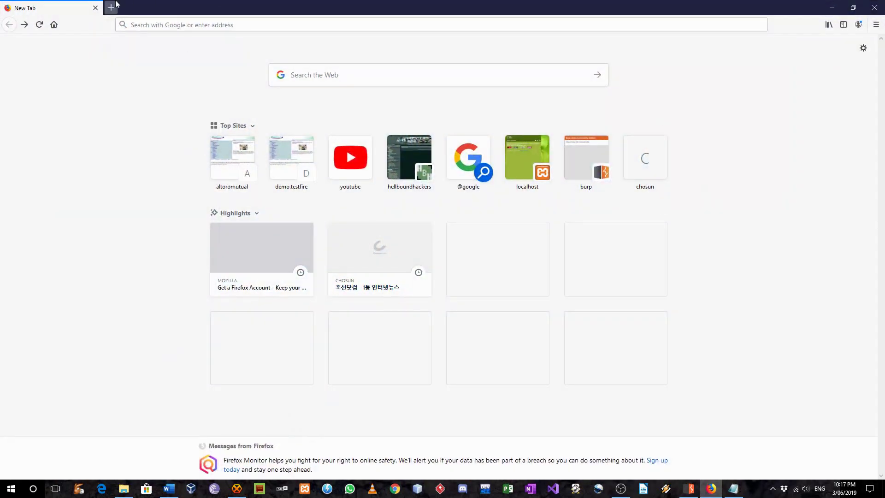
pyautogui.click(186, 26)
pyautogui.write('altoromutual.com')
pyautogui.press('Return')
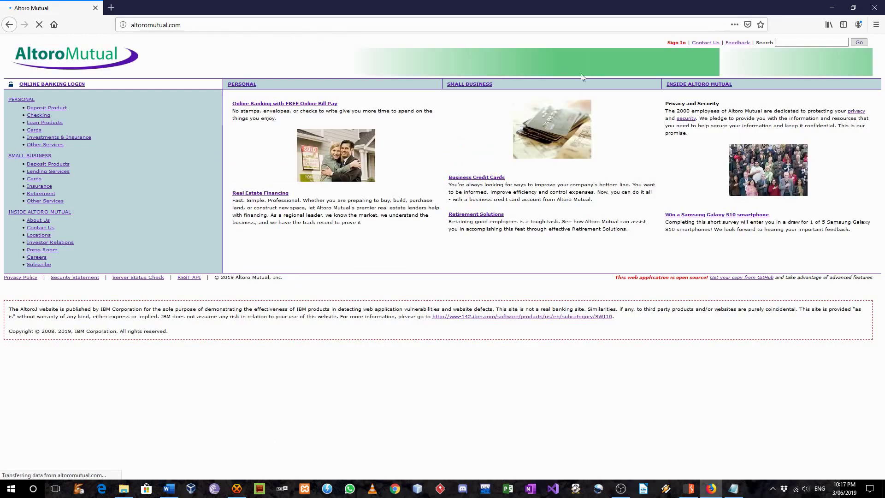
pyautogui.click(677, 43)
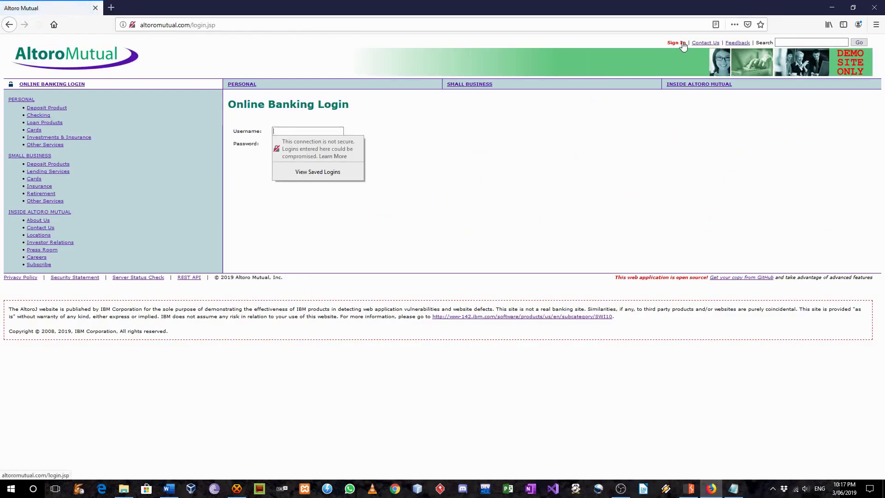
pyautogui.click(287, 130)
pyautogui.hotkey('ctrl', 'v')
pyautogui.click(312, 143)
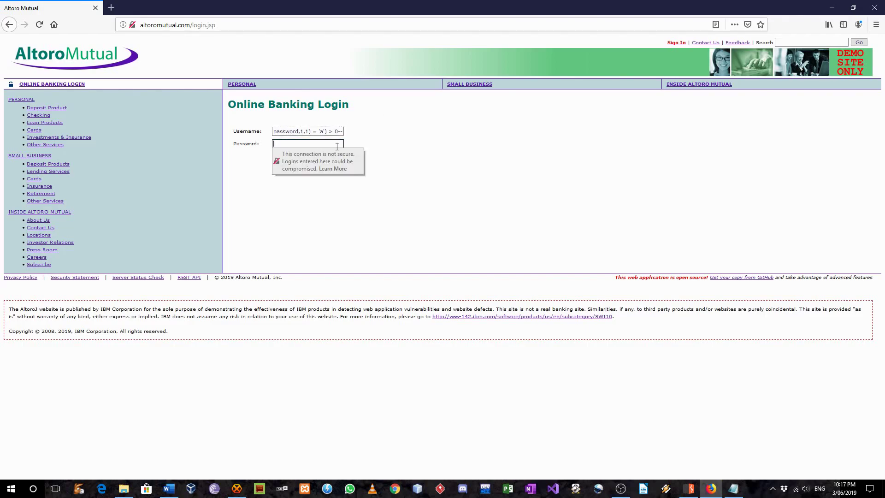
pyautogui.write('abc')
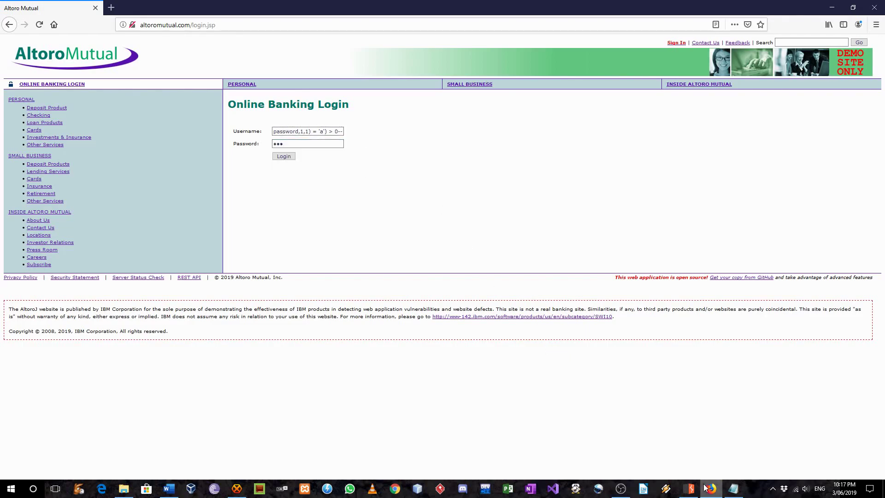
# Intercept the injected POST /doLogin request, send it to Intruder, then turn interception off
pyautogui.click(690, 488)
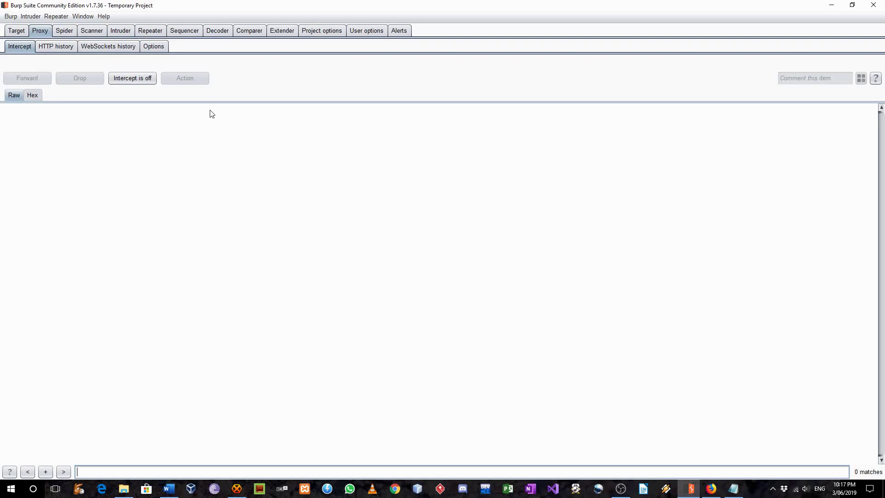
pyautogui.click(131, 81)
pyautogui.click(719, 484)
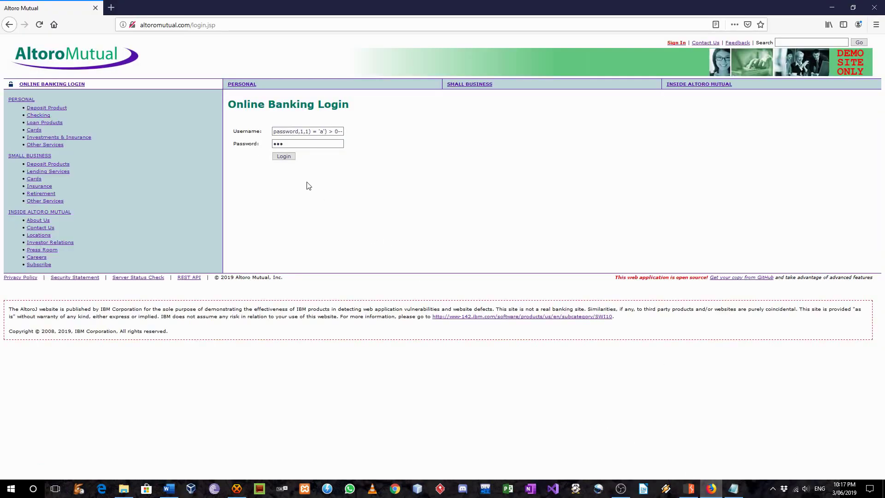
pyautogui.click(293, 158)
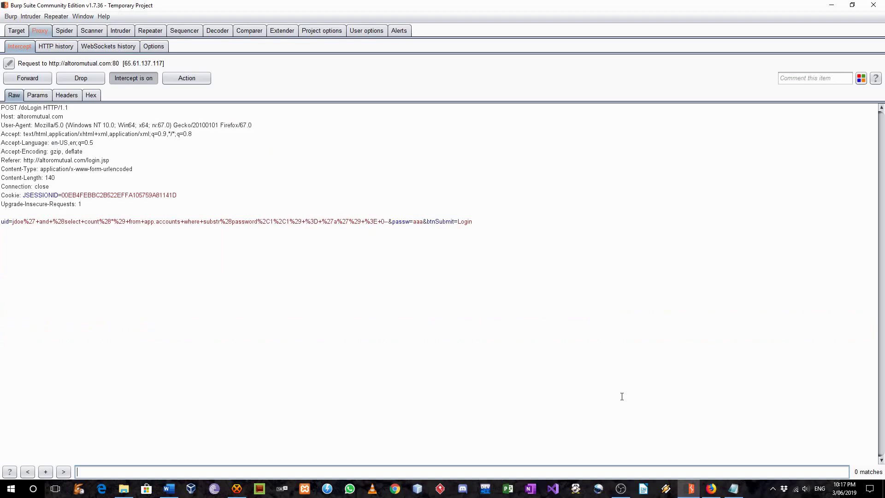
pyautogui.rightClick(206, 157)
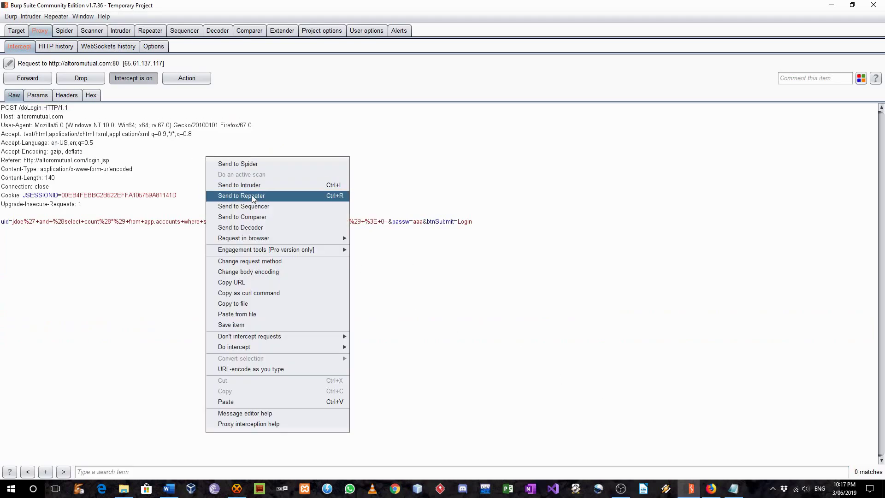
pyautogui.click(255, 185)
pyautogui.click(134, 77)
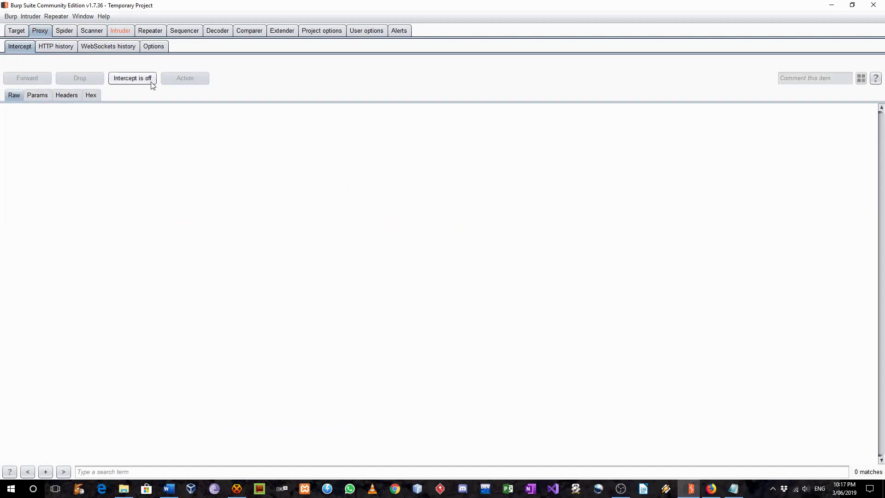
# Clear the default Intruder markers and mark substring index 1 and letter 'a' as positions
pyautogui.click(119, 31)
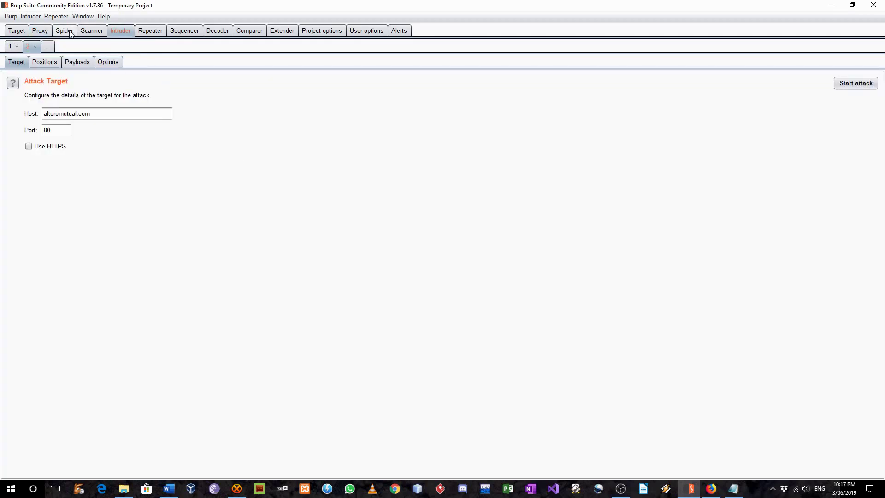
pyautogui.click(43, 62)
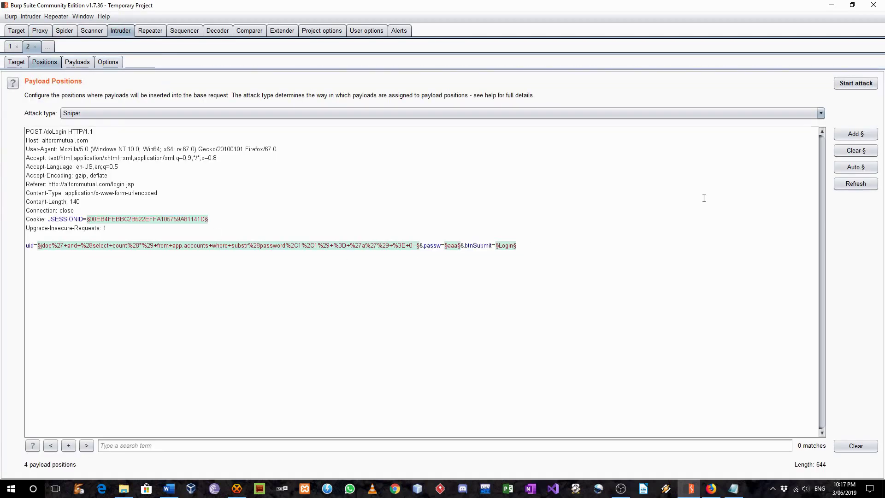
pyautogui.click(856, 151)
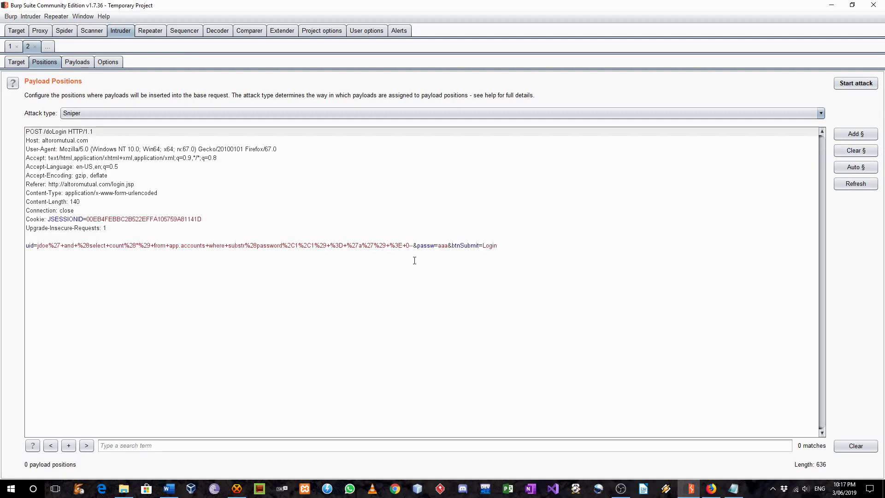
pyautogui.moveTo(383, 245)
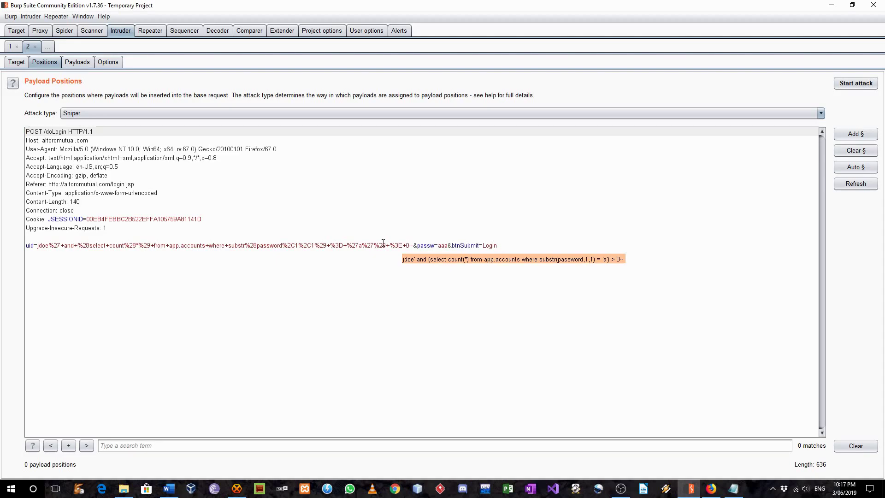
pyautogui.click(300, 245)
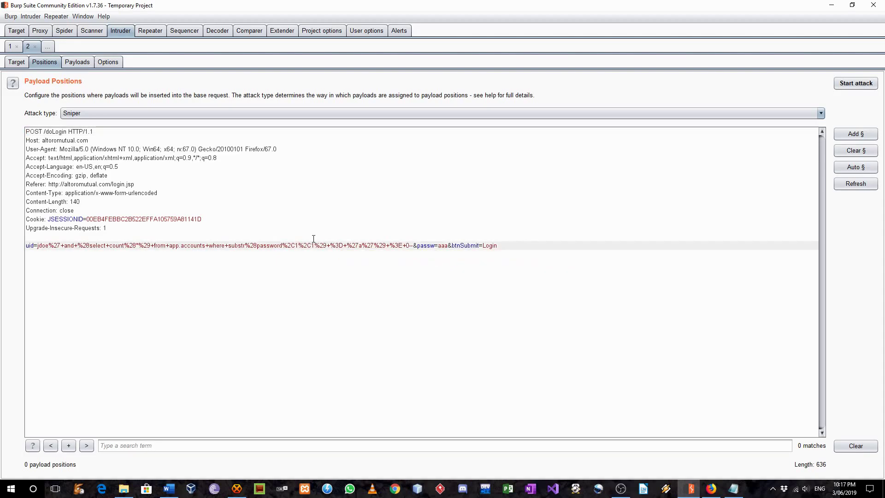
pyautogui.hotkey('shift', 'Left')
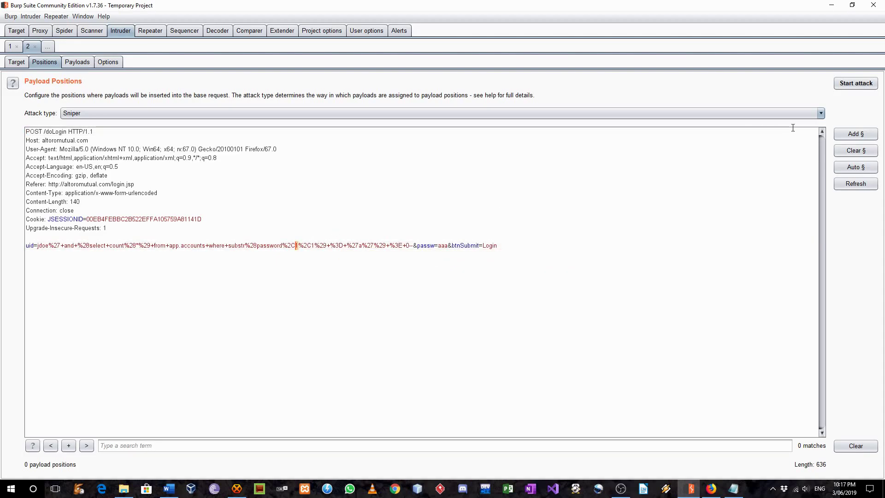
pyautogui.click(856, 133)
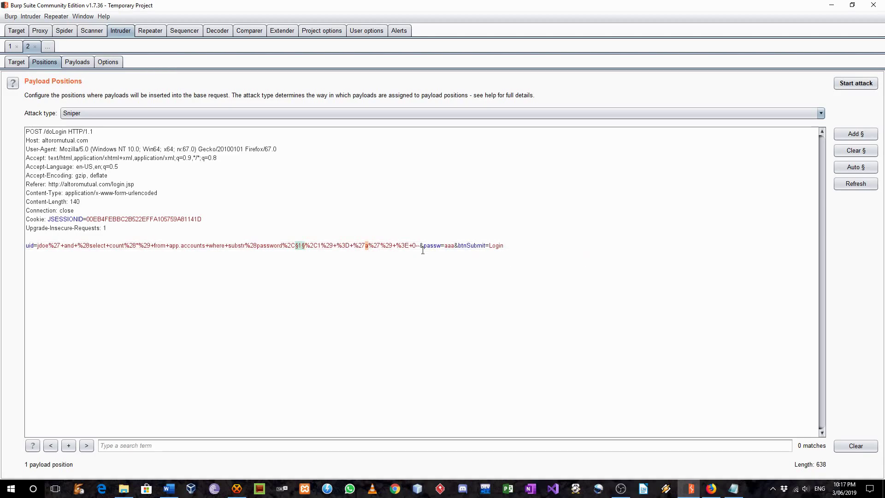
pyautogui.click(849, 135)
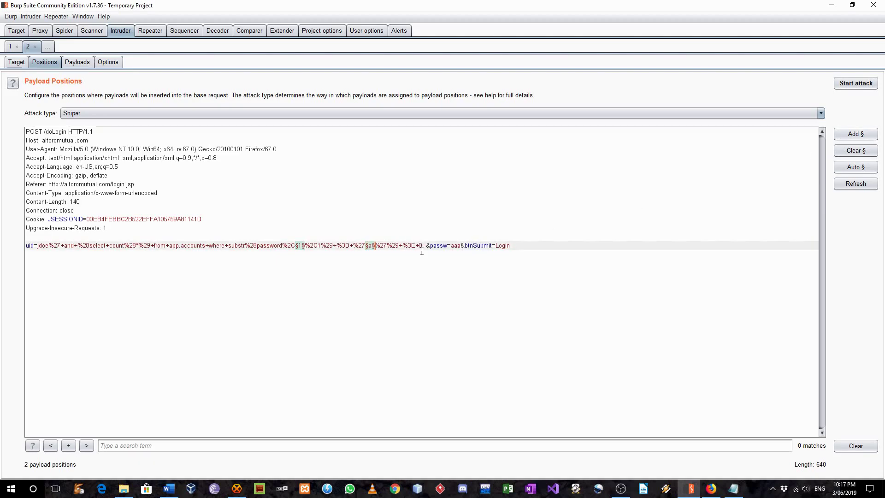
pyautogui.moveTo(380, 246)
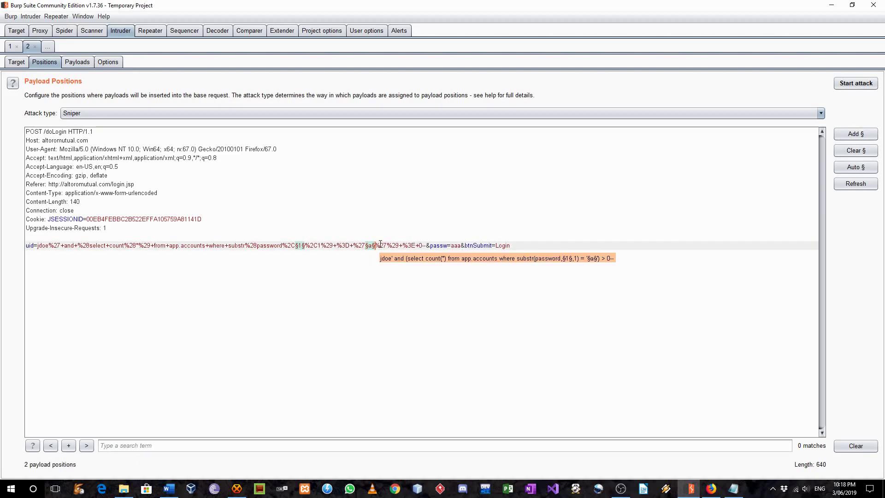
pyautogui.click(207, 113)
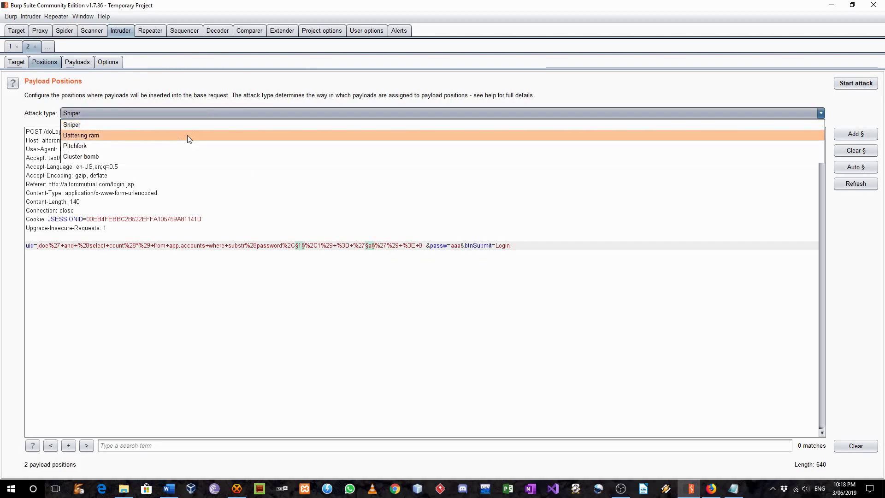
# Choose Cluster bomb, load numeric.txt into payload set 1, then clear that list
pyautogui.click(161, 156)
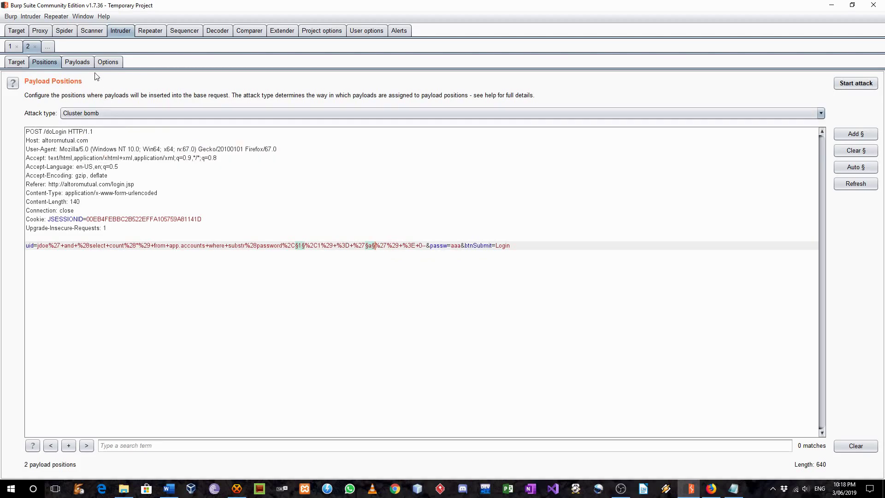
pyautogui.click(78, 62)
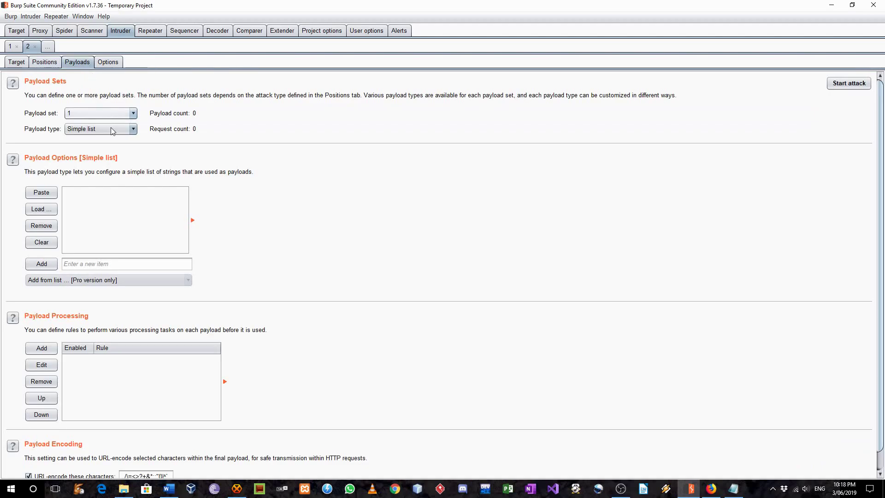
pyautogui.click(48, 214)
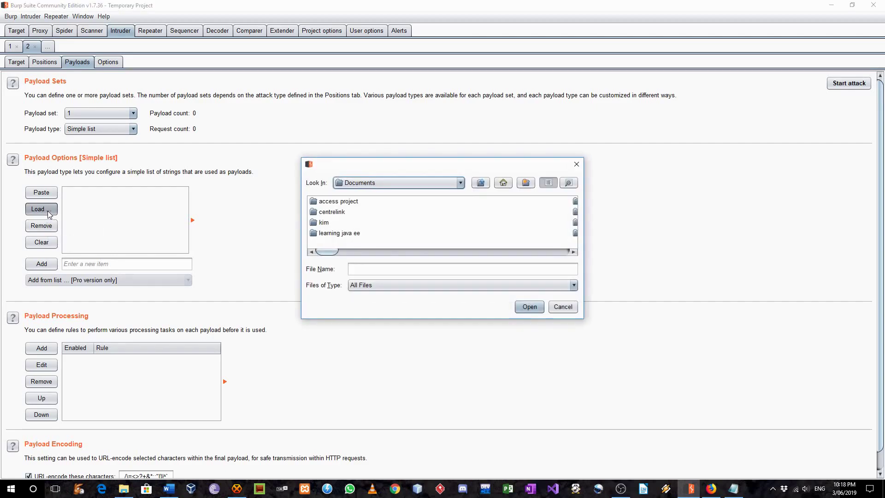
pyautogui.moveTo(333, 253); pyautogui.dragTo(476, 248)
pyautogui.click(515, 234)
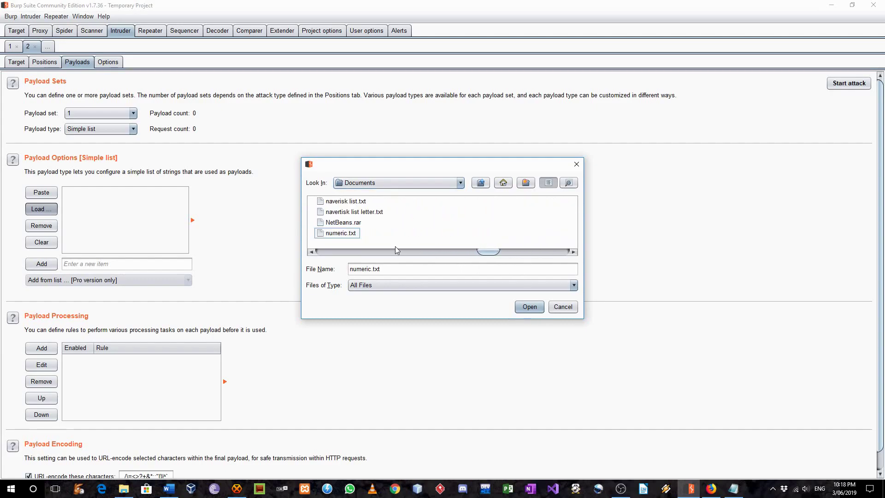
pyautogui.click(527, 306)
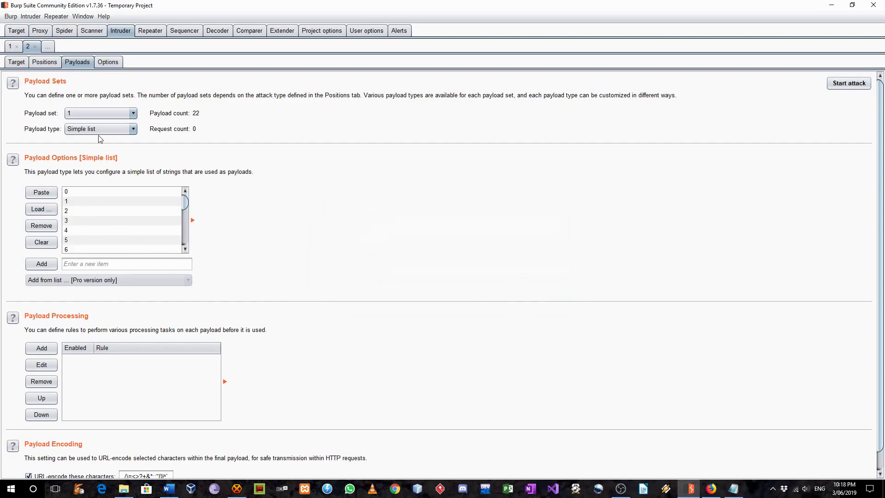
pyautogui.scroll(-5, 126, 212)
pyautogui.scroll(-2, 127, 211)
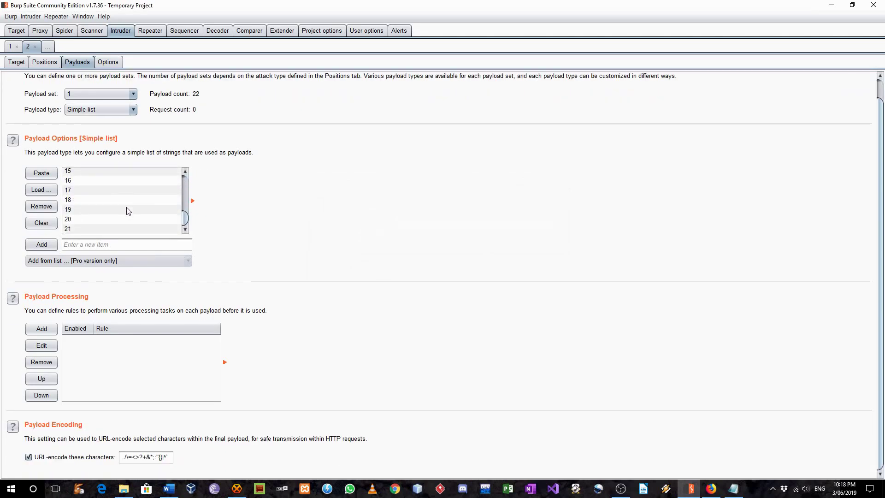
pyautogui.scroll(3, 127, 209)
pyautogui.scroll(4, 127, 210)
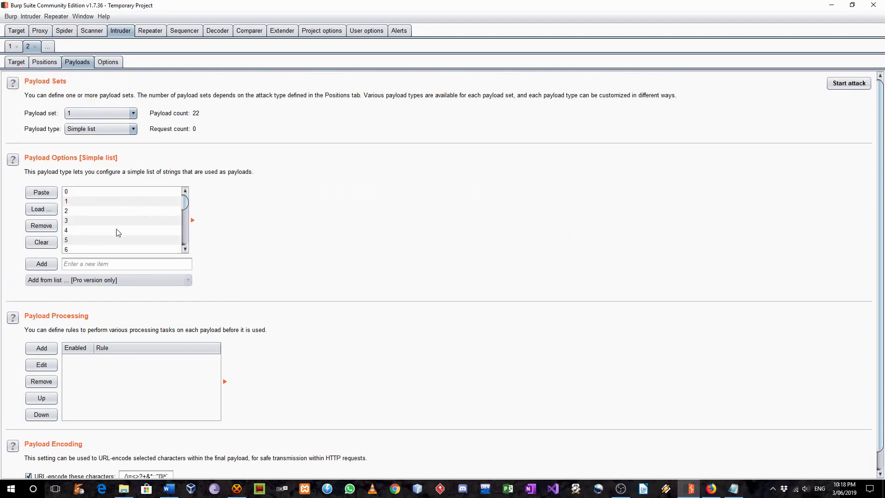
pyautogui.scroll(-4, 115, 221)
pyautogui.scroll(-2, 116, 221)
pyautogui.scroll(5, 115, 221)
pyautogui.scroll(2, 115, 221)
pyautogui.click(41, 242)
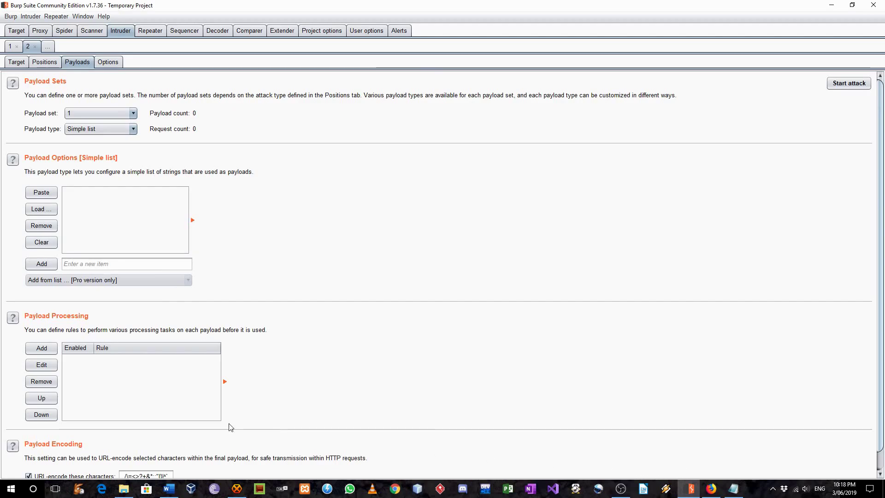
# Open numeric.txt from Documents to see its digits 0–9, then close it
pyautogui.click(123, 489)
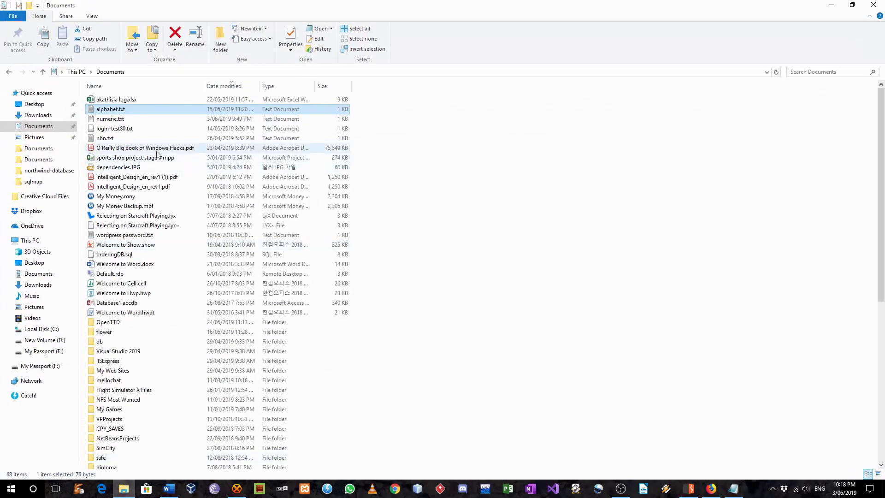
pyautogui.doubleClick(121, 119)
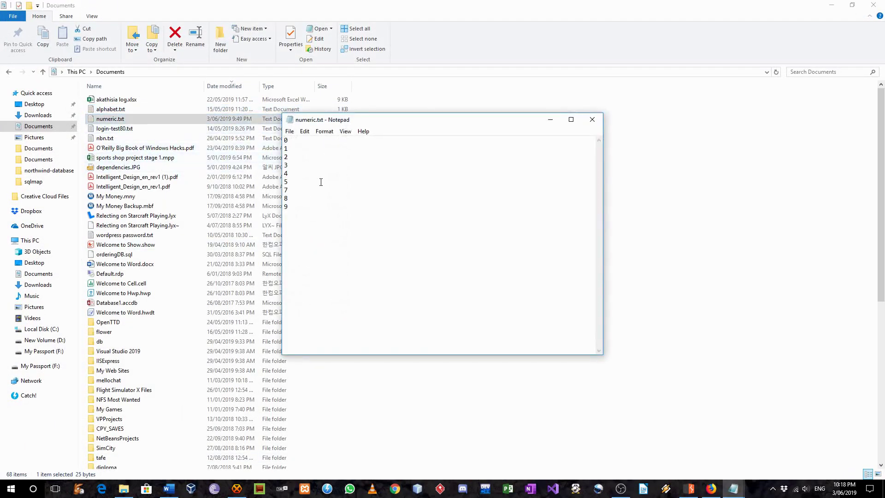
pyautogui.click(592, 120)
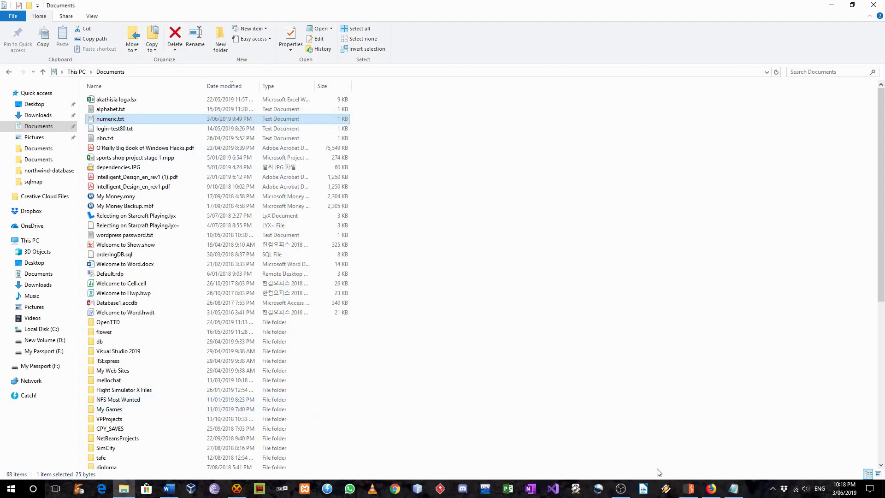
# Browse the payload Load dialog to D:\Documents, cancel it, and bring up File Explorer
pyautogui.click(689, 488)
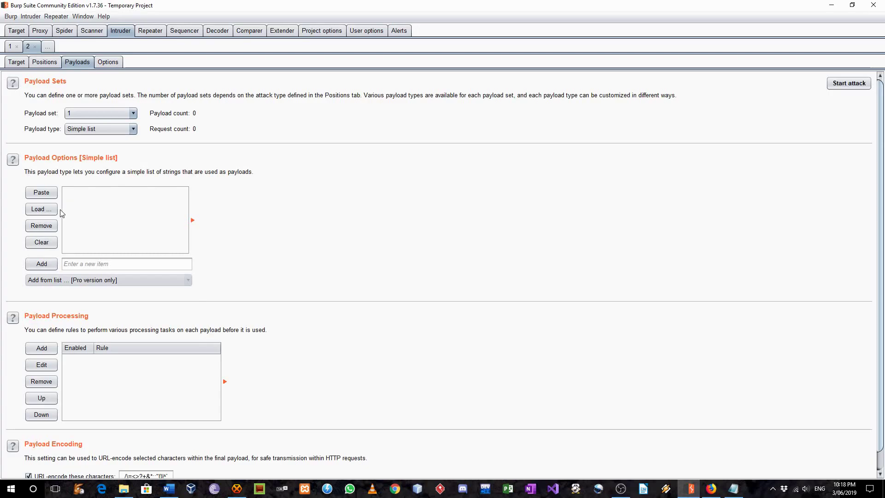
pyautogui.click(48, 214)
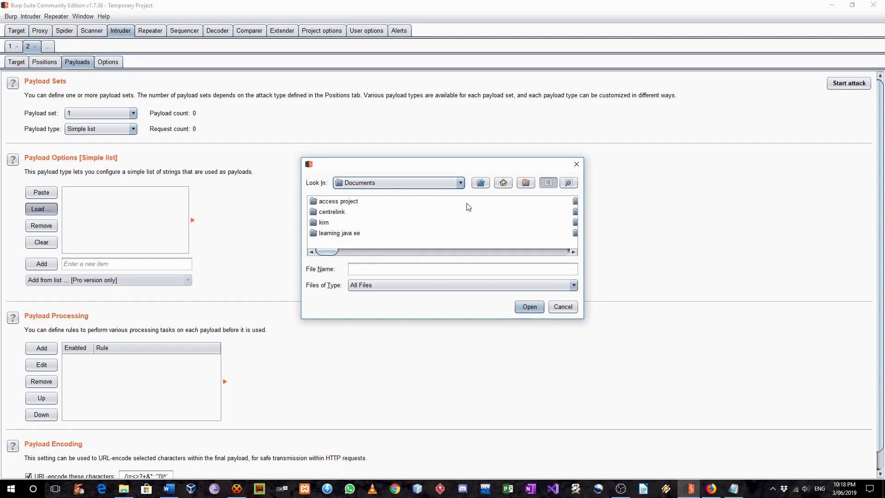
pyautogui.click(480, 183)
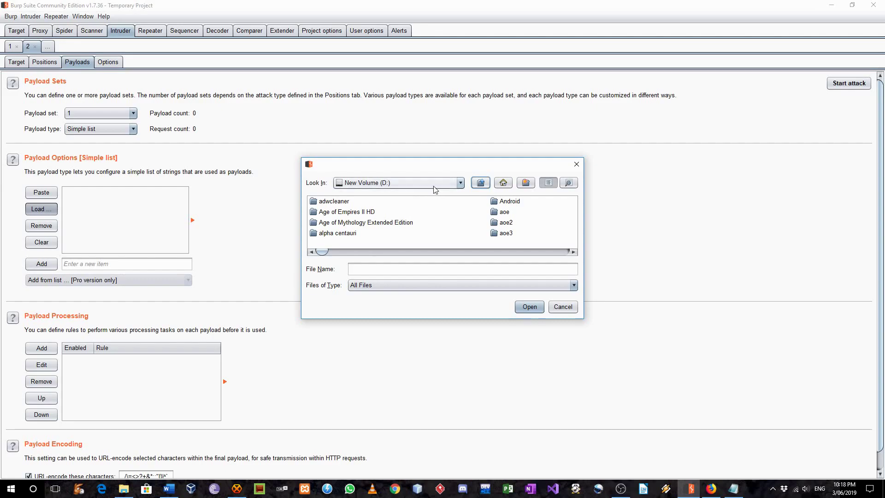
pyautogui.click(456, 184)
pyautogui.scroll(2, 430, 221)
pyautogui.scroll(-1, 430, 221)
pyautogui.click(409, 214)
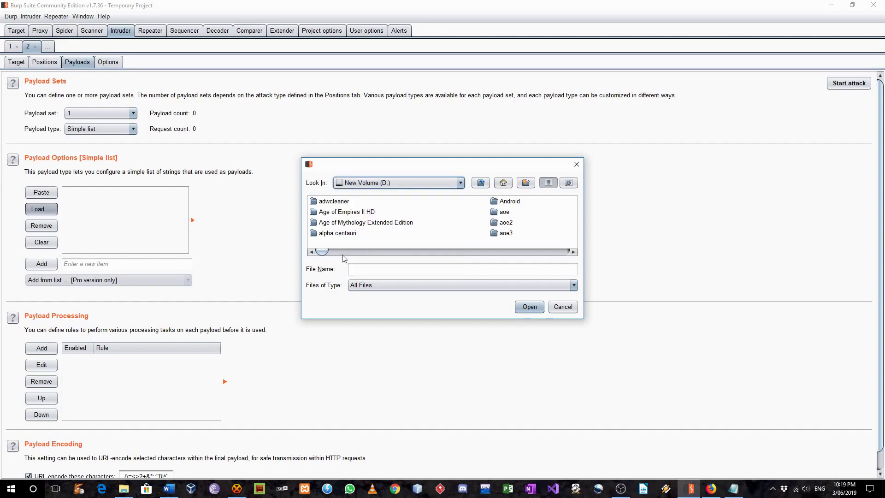
pyautogui.moveTo(325, 255); pyautogui.dragTo(354, 247)
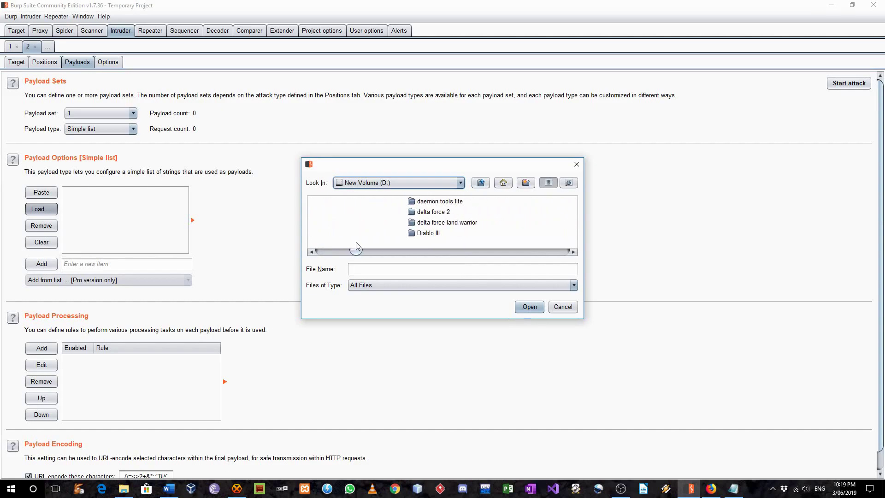
pyautogui.moveTo(354, 248); pyautogui.dragTo(364, 250)
pyautogui.doubleClick(420, 212)
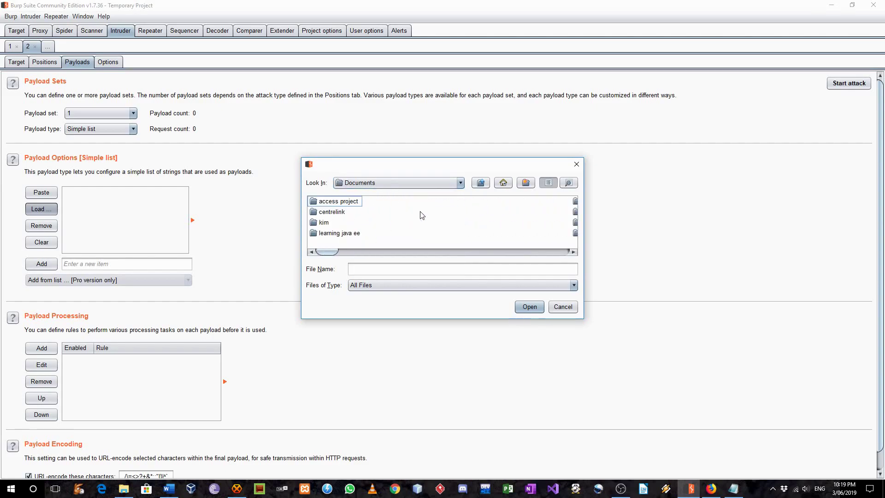
pyautogui.click(562, 306)
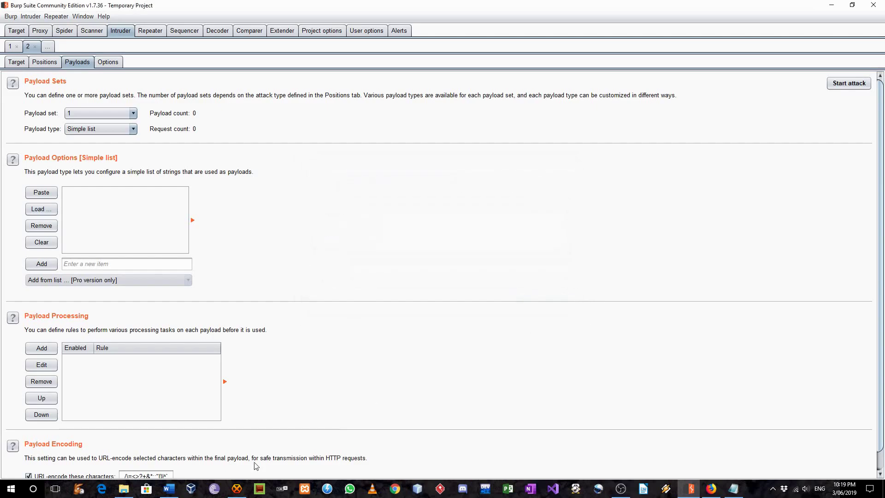
pyautogui.click(123, 489)
# Open D:\Documents\numeric.txt and delete lines 10–21, leaving only digits 0–9
pyautogui.click(56, 340)
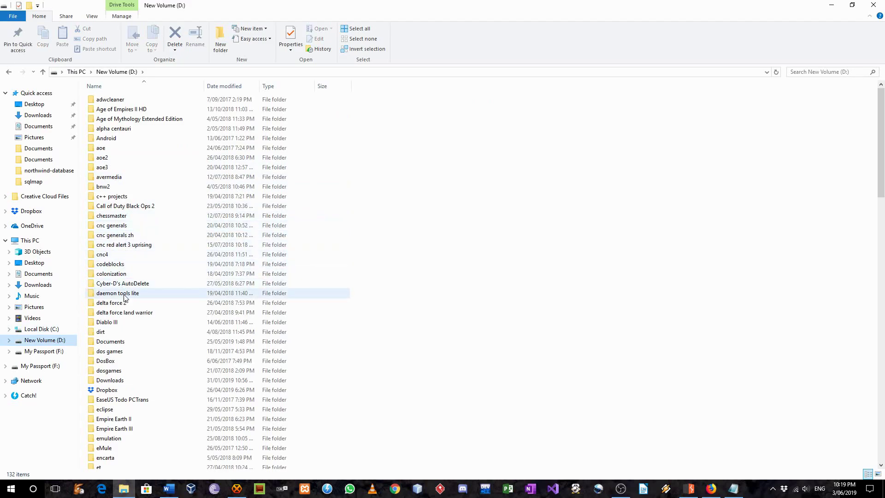
pyautogui.click(124, 343)
pyautogui.doubleClick(124, 344)
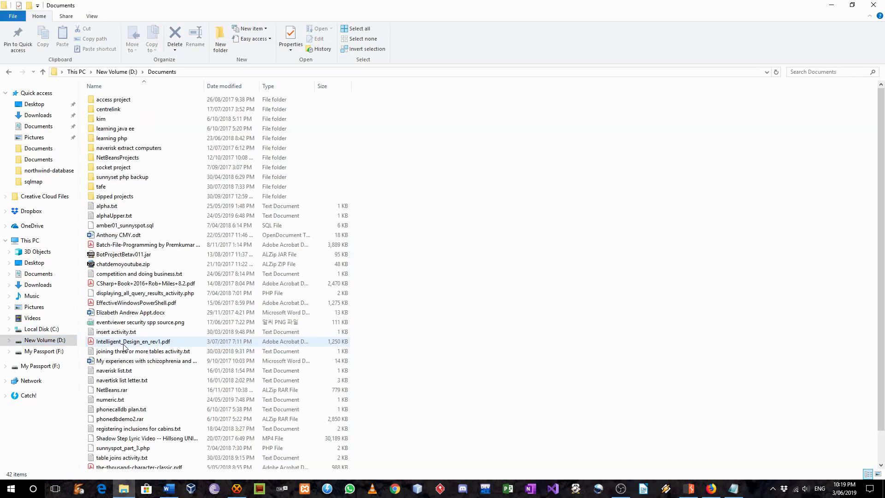
pyautogui.scroll(-2, 441, 230)
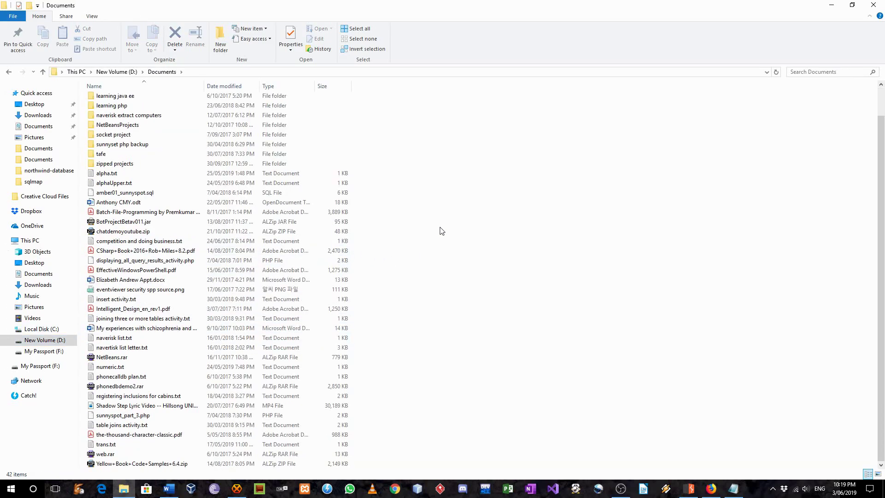
pyautogui.doubleClick(114, 366)
pyautogui.moveTo(298, 316); pyautogui.dragTo(286, 222)
pyautogui.press('BackSpace')
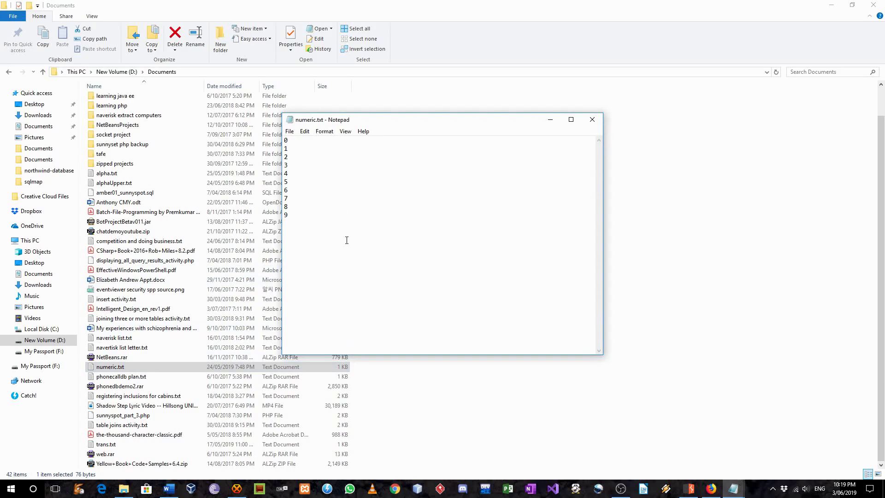
# Save the trimmed numeric.txt and load its ten digits into payload set 1
pyautogui.hotkey('ctrl', 's')
pyautogui.click(592, 119)
pyautogui.click(691, 487)
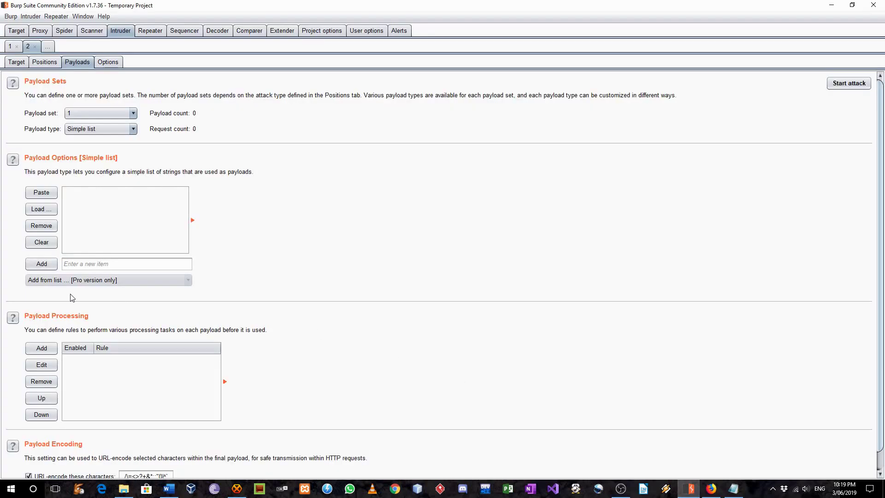
pyautogui.click(34, 214)
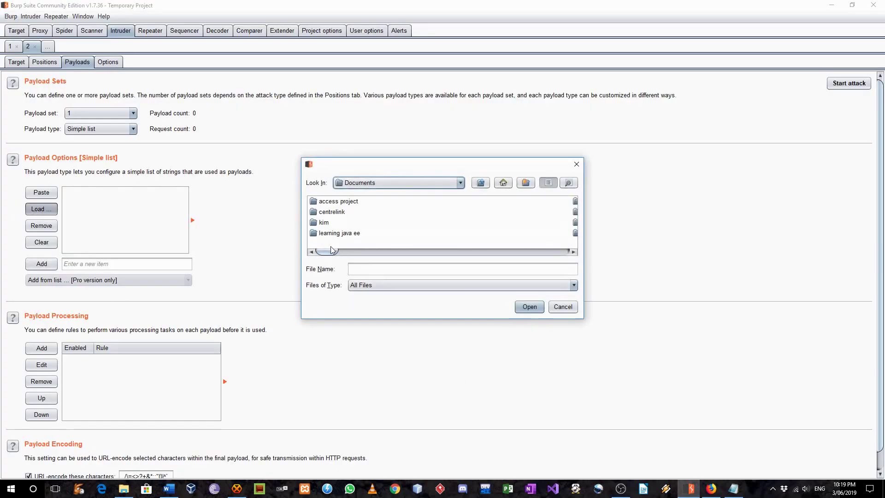
pyautogui.moveTo(332, 250)
pyautogui.mouseDown()
pyautogui.moveTo(413, 254)
pyautogui.moveTo(472, 242)
pyautogui.mouseUp()
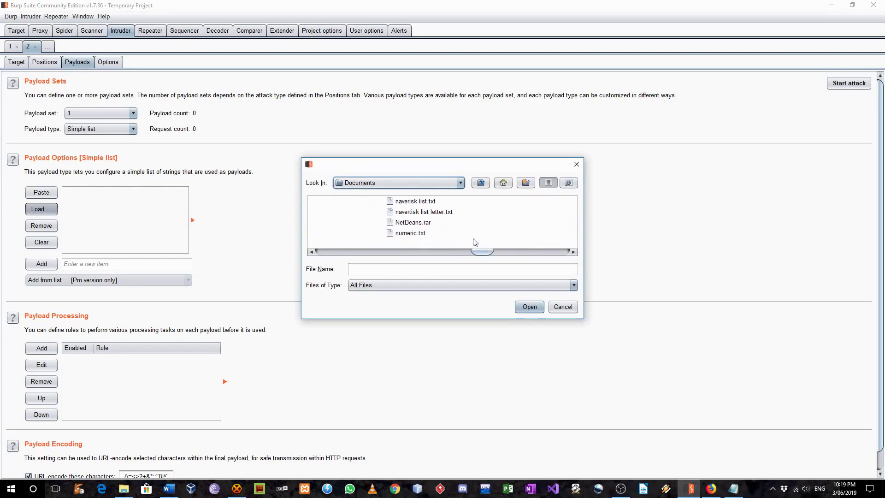
pyautogui.click(423, 235)
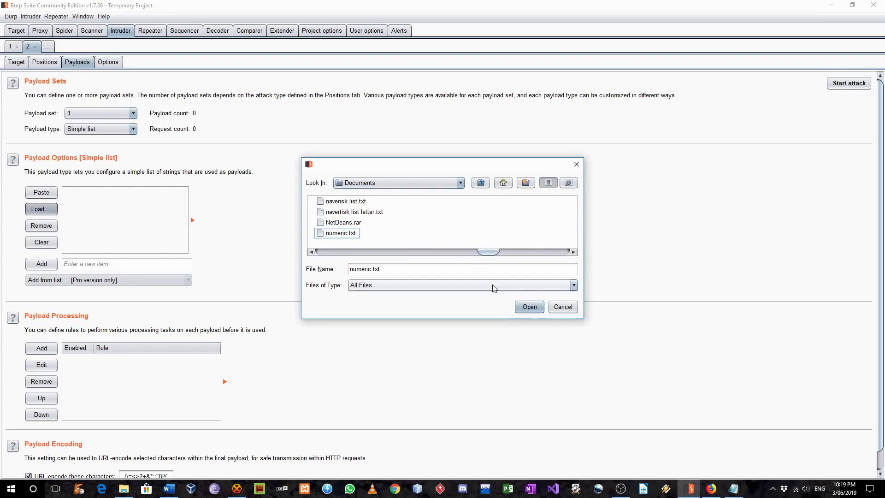
pyautogui.click(528, 307)
pyautogui.scroll(-3, 141, 221)
pyautogui.scroll(3, 141, 221)
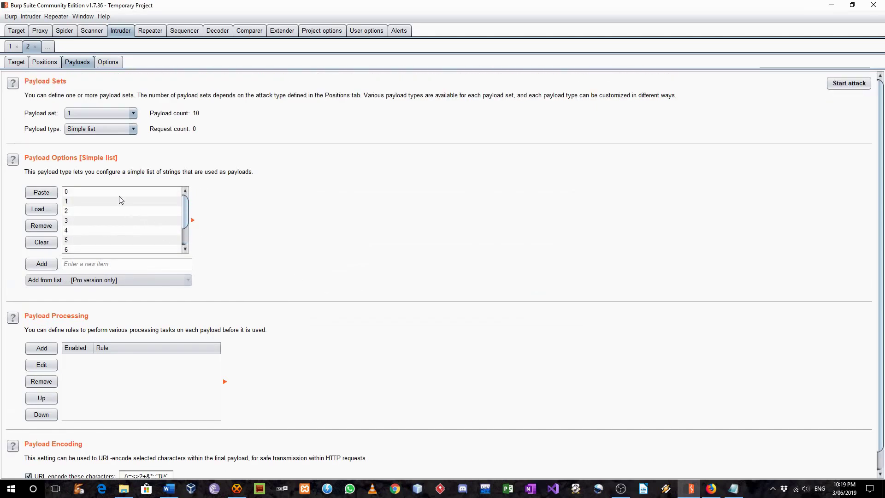
# Switch to payload set 2 and open its Load dialog without loading a file
pyautogui.click(110, 112)
pyautogui.click(104, 136)
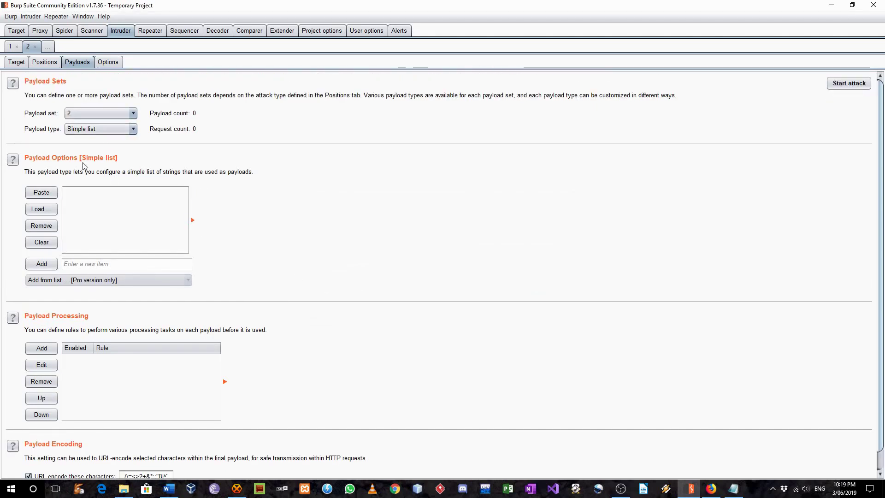
pyautogui.click(51, 215)
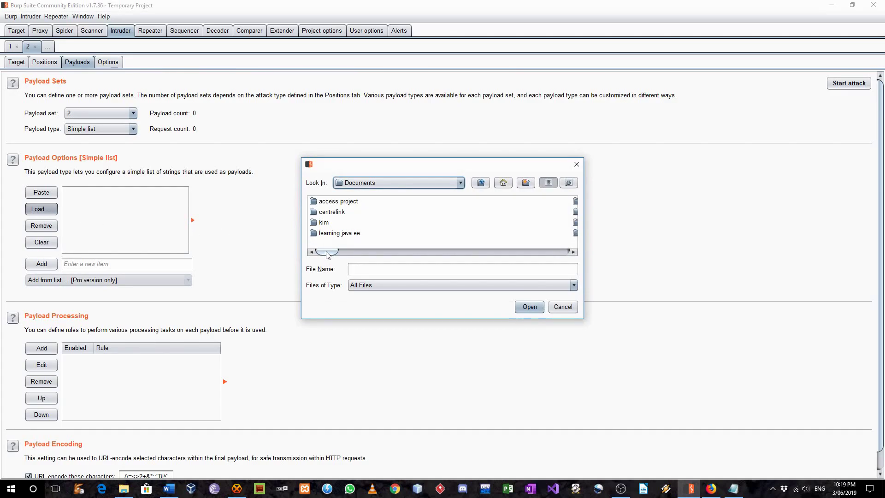
pyautogui.moveTo(325, 251); pyautogui.dragTo(340, 251)
pyautogui.click(562, 306)
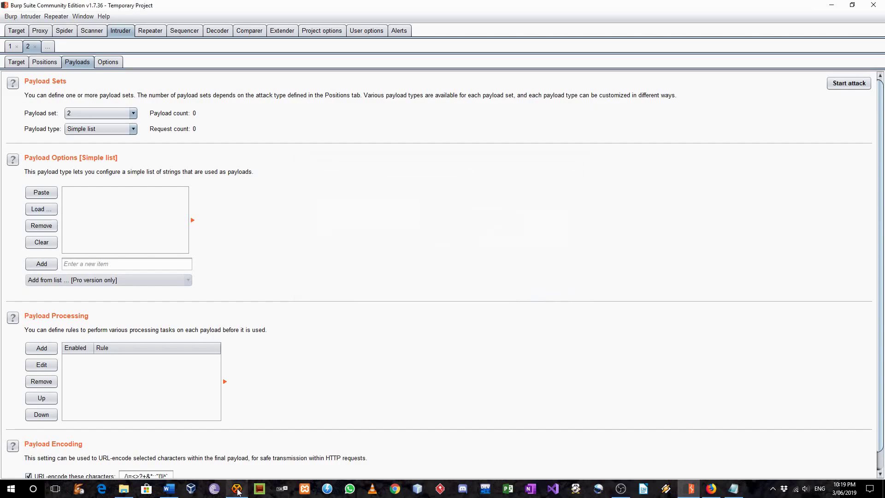
# Copy the lowercase letters a–z from alpha.txt in D:\Documents
pyautogui.click(123, 489)
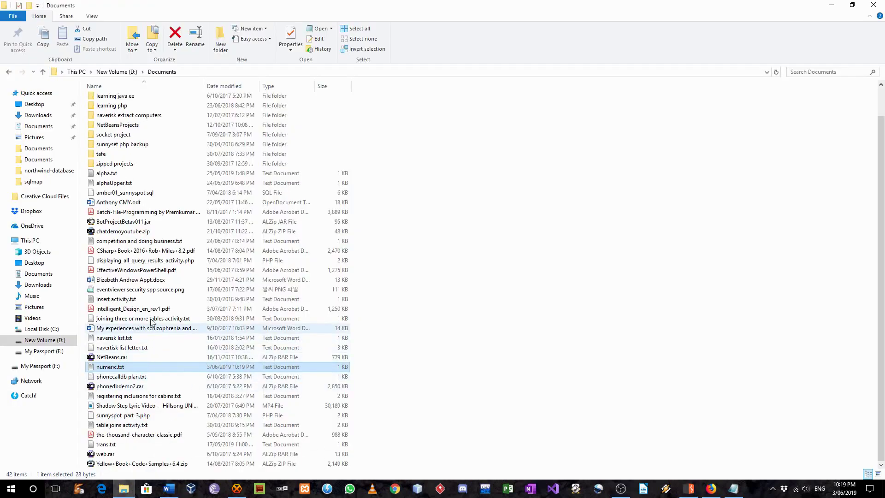
pyautogui.click(127, 174)
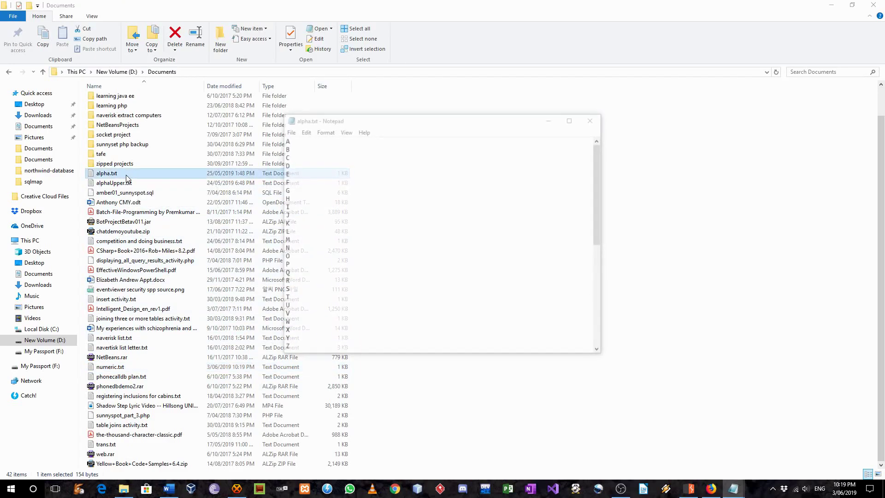
pyautogui.scroll(-3, 354, 235)
pyautogui.scroll(-4, 353, 235)
pyautogui.scroll(-2, 353, 234)
pyautogui.moveTo(285, 142); pyautogui.dragTo(292, 343)
pyautogui.hotkey('ctrl', 'c')
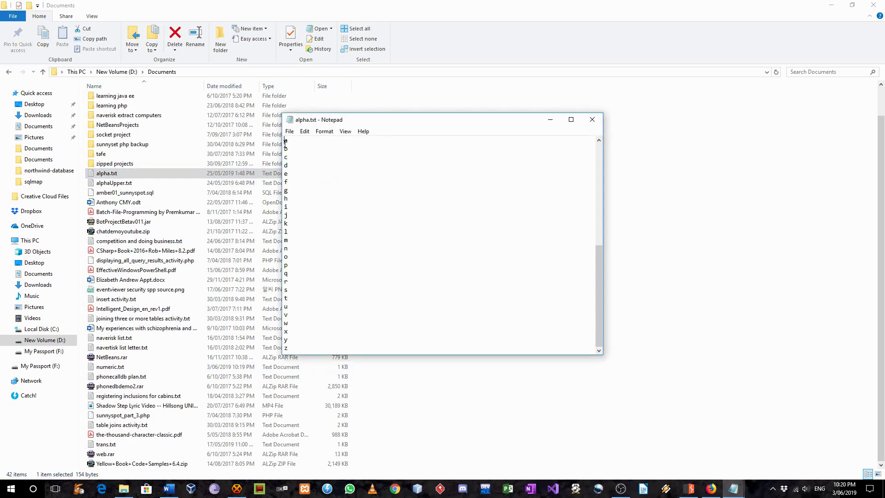
pyautogui.rightClick(345, 208)
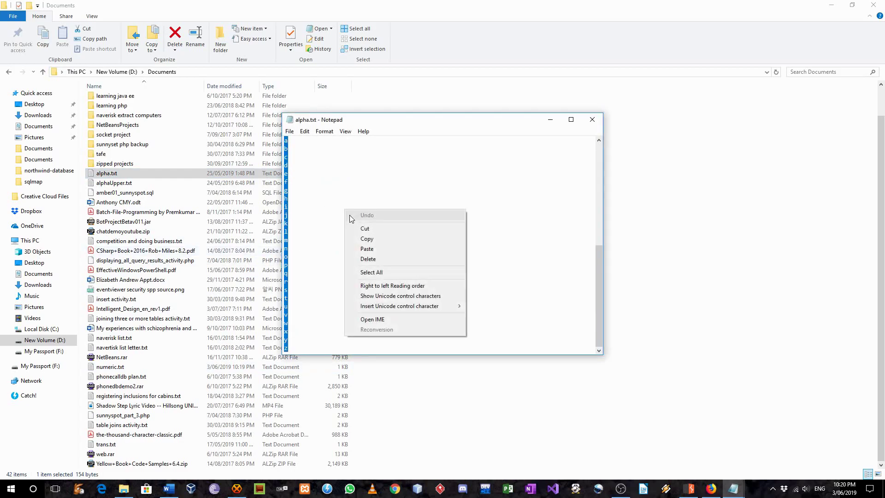
pyautogui.click(383, 240)
pyautogui.click(600, 122)
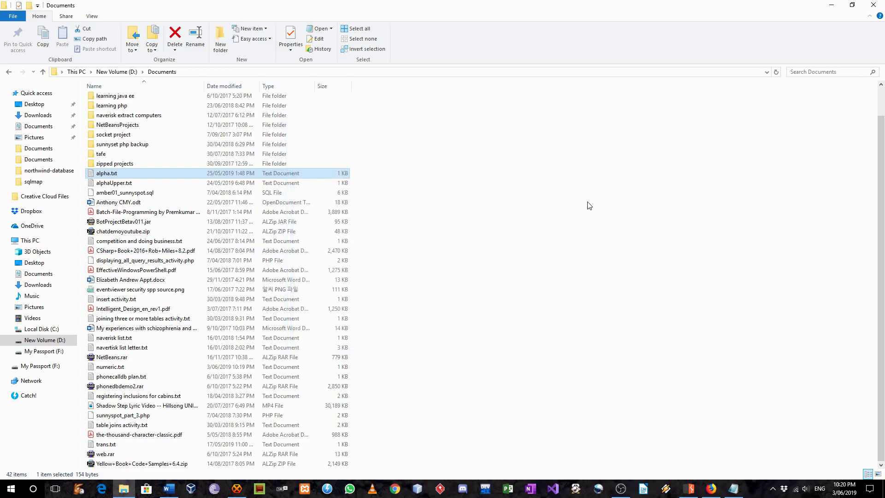
# Create alphanumeric.txt holding letters a–z and digits 0–9, then save and close it
pyautogui.rightClick(587, 203)
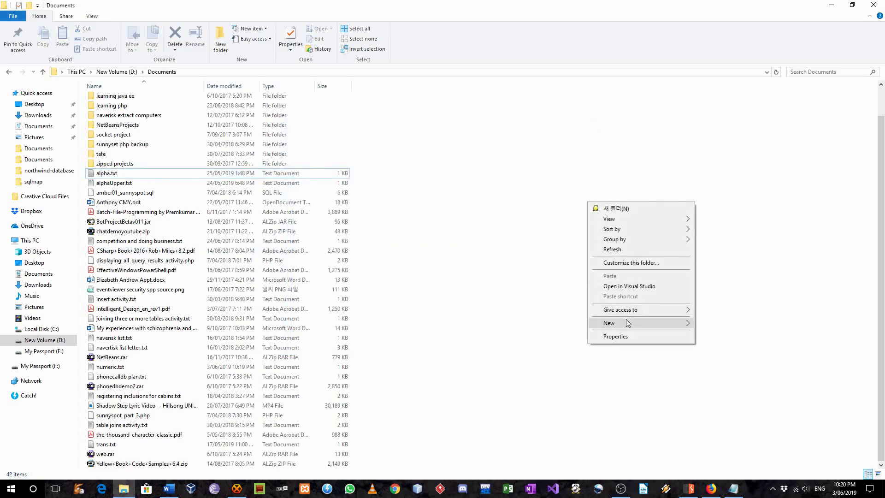
pyautogui.moveTo(609, 323)
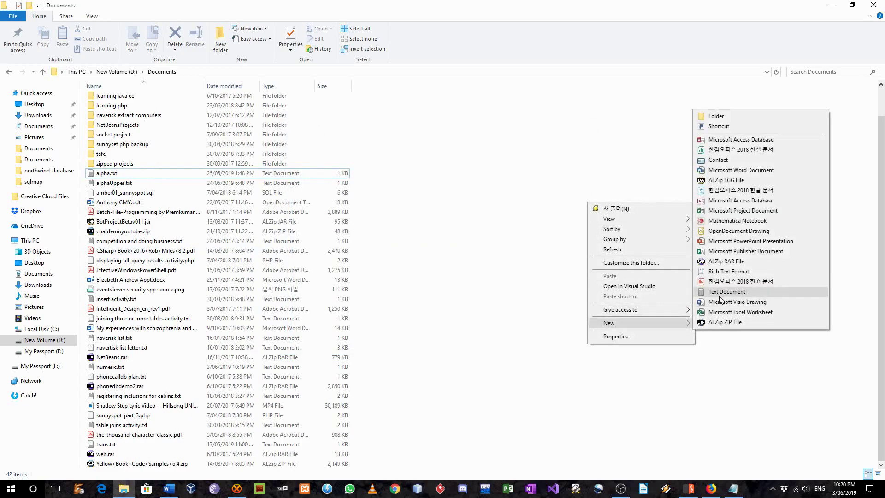
pyautogui.click(719, 295)
pyautogui.write('alphanumeric.txt')
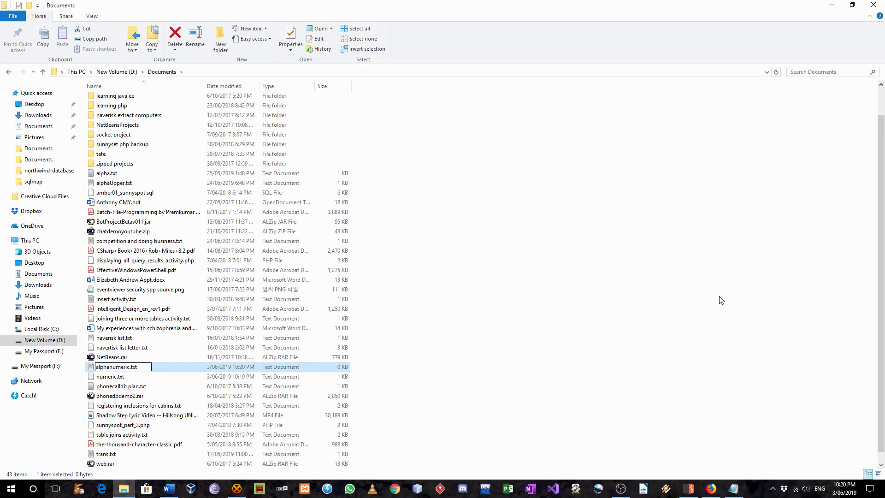
pyautogui.press('Return')
pyautogui.press('Return')
pyautogui.hotkey('ctrl', 'v')
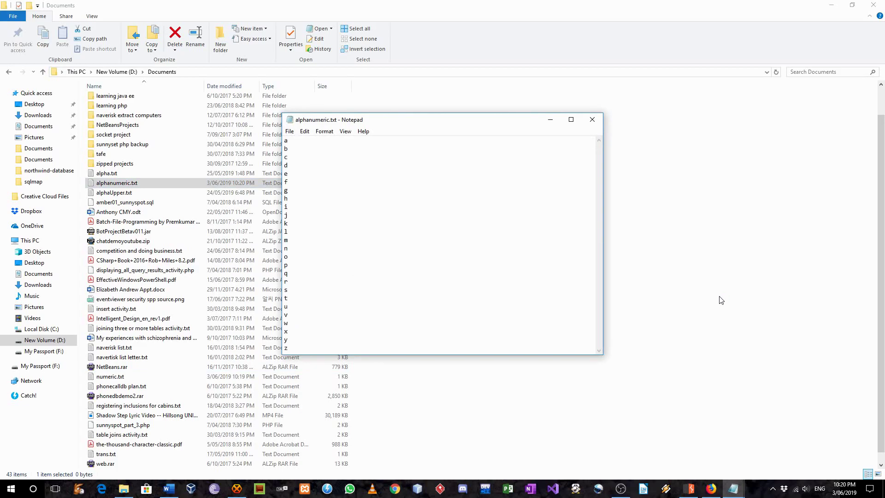
pyautogui.press('Return')
pyautogui.write('0 1 2 3 4 5 6 7 8 9')
pyautogui.hotkey('ctrl', 's')
pyautogui.scroll(4, 521, 245)
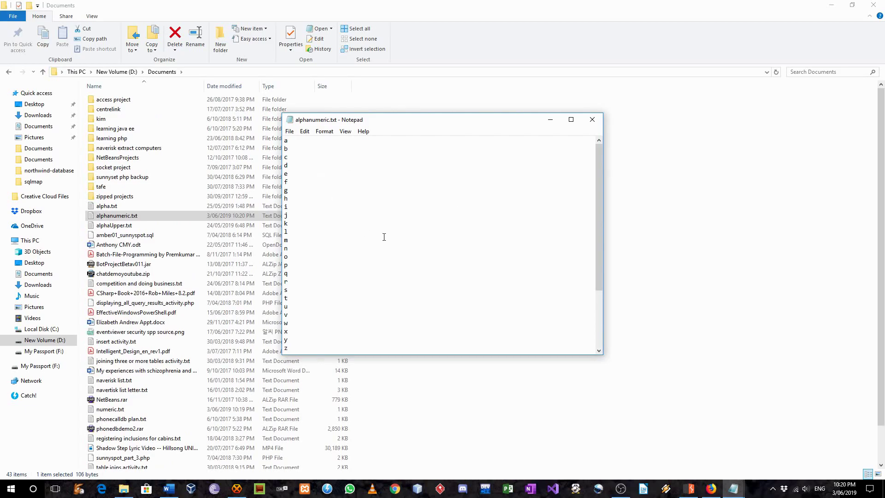
pyautogui.scroll(-2, 409, 232)
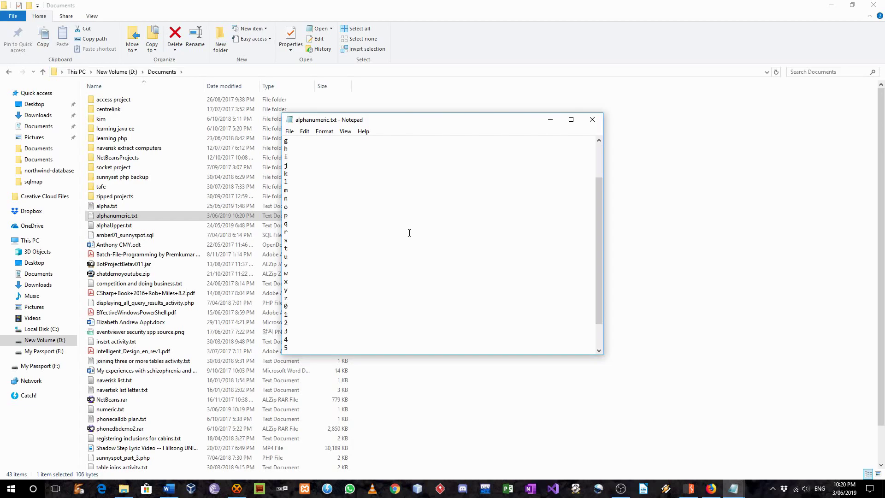
pyautogui.scroll(-1, 387, 242)
pyautogui.scroll(-1, 309, 279)
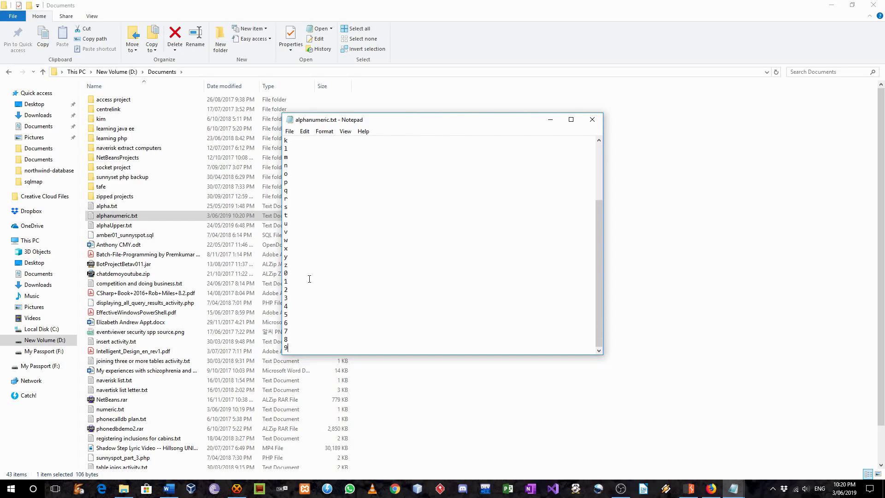
pyautogui.click(592, 119)
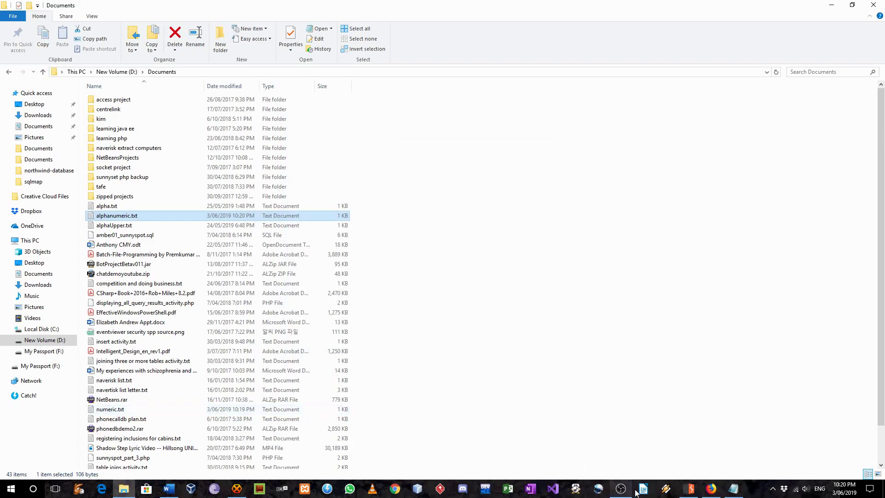
# Load alphanumeric.txt as payload set 2 (36 entries, 360 requests) and start the attack
pyautogui.click(685, 490)
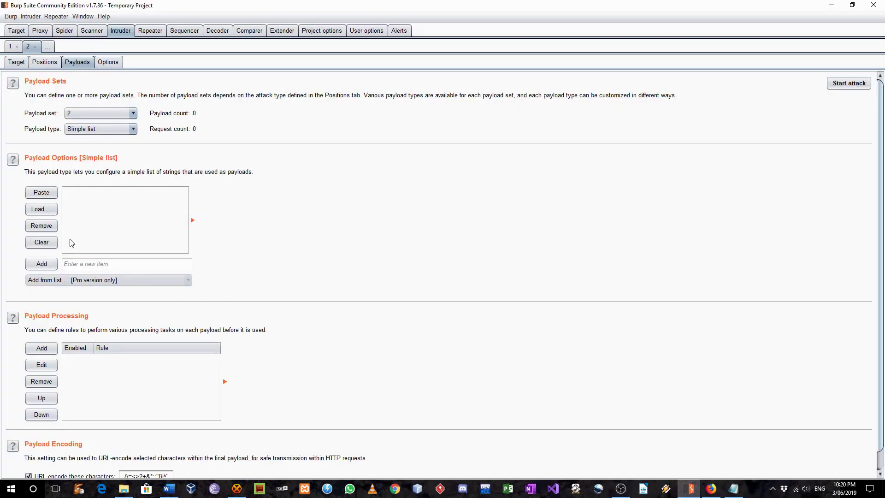
pyautogui.click(40, 209)
pyautogui.hscroll(2, 380, 229)
pyautogui.hscroll(2, 380, 229)
pyautogui.hscroll(2, 378, 230)
pyautogui.click(352, 201)
pyautogui.click(515, 307)
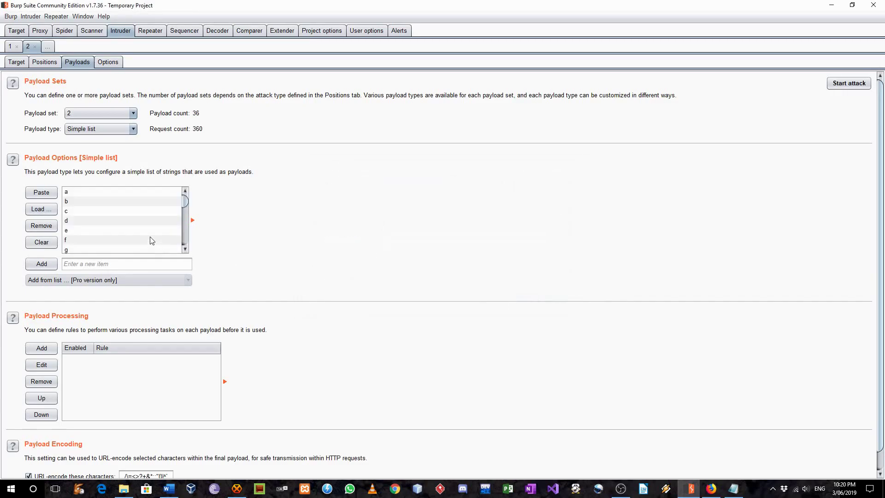
pyautogui.scroll(-3, 149, 236)
pyautogui.scroll(-6, 149, 236)
pyautogui.scroll(-2, 149, 236)
pyautogui.scroll(1, 248, 237)
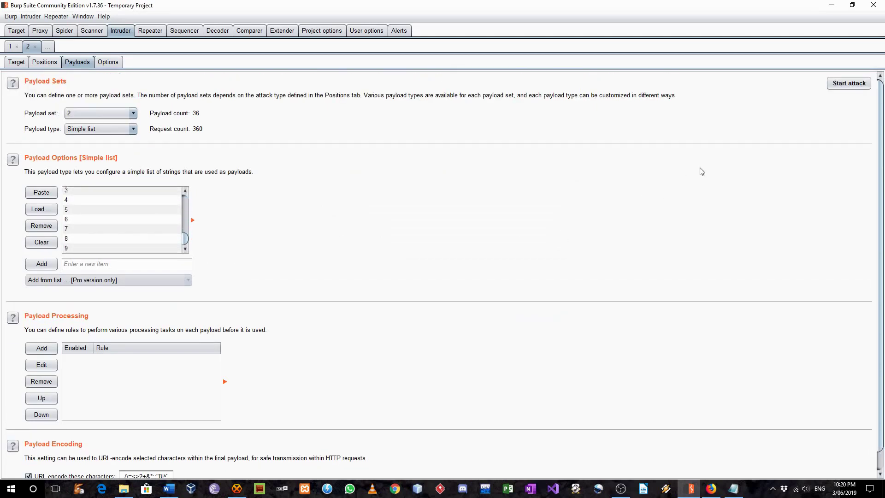
pyautogui.click(855, 86)
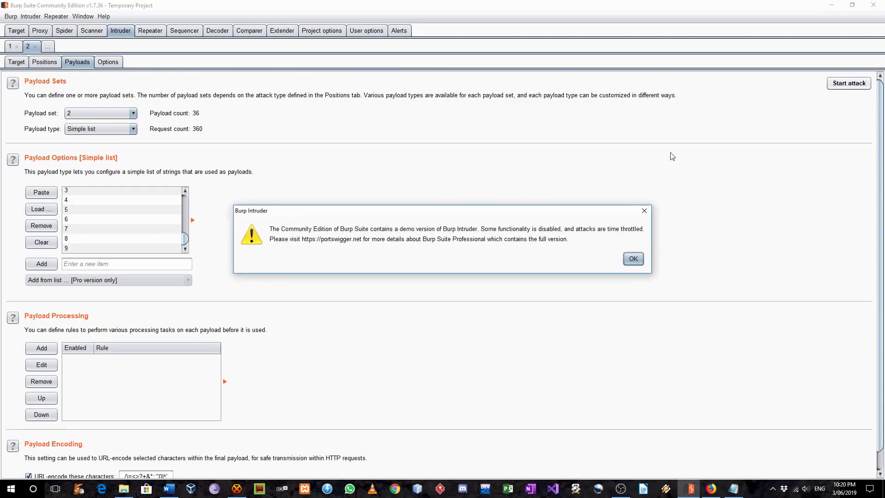
pyautogui.click(635, 254)
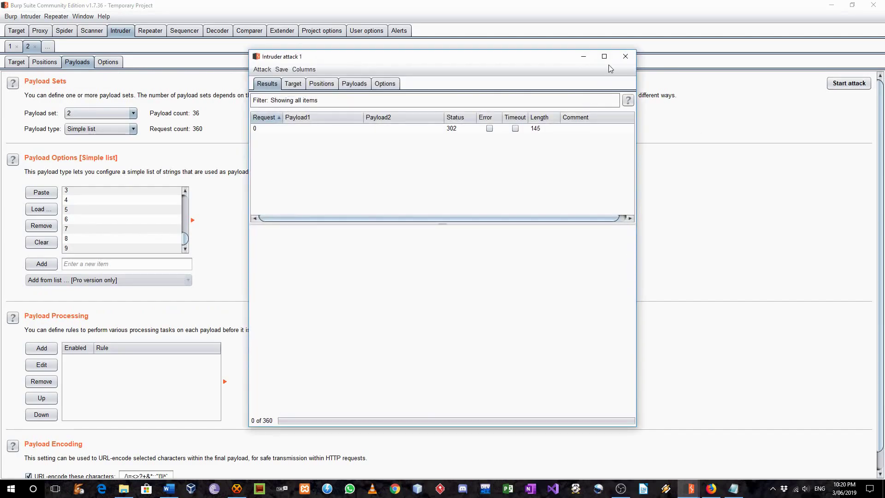
# Maximize the Intruder attack 1 window and wait until the attack reads Finished
pyautogui.click(603, 57)
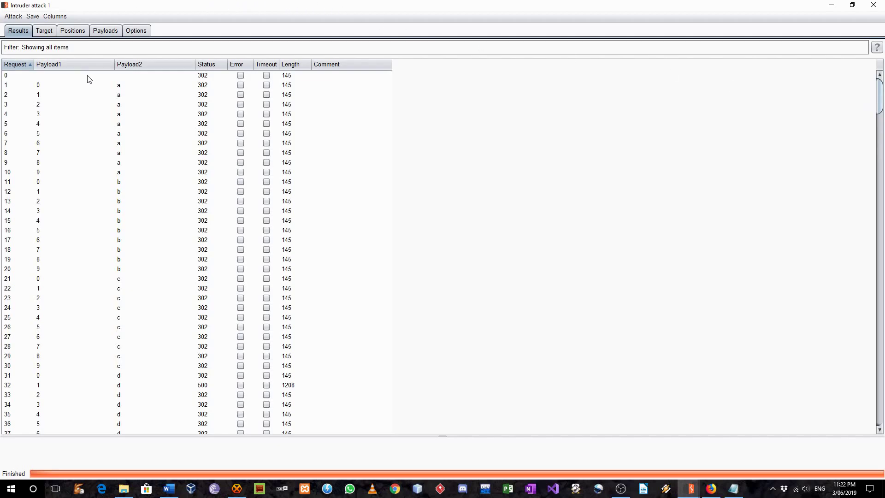
pyautogui.click(70, 30)
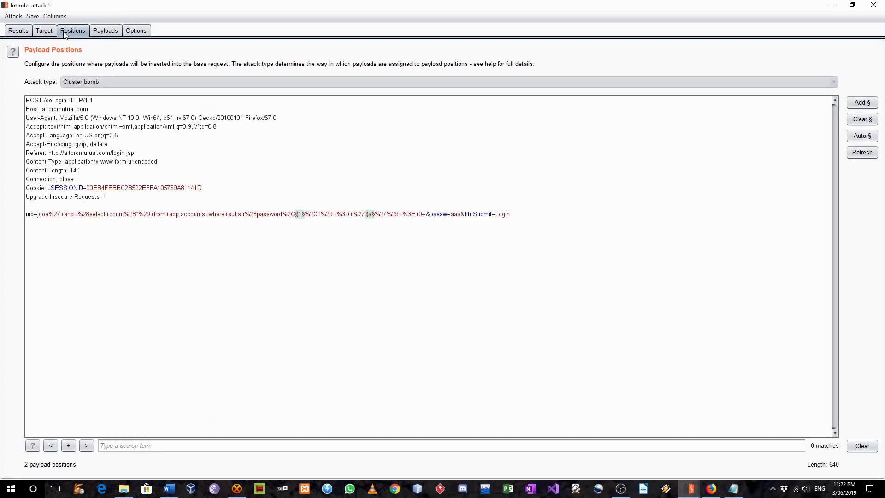
pyautogui.click(105, 31)
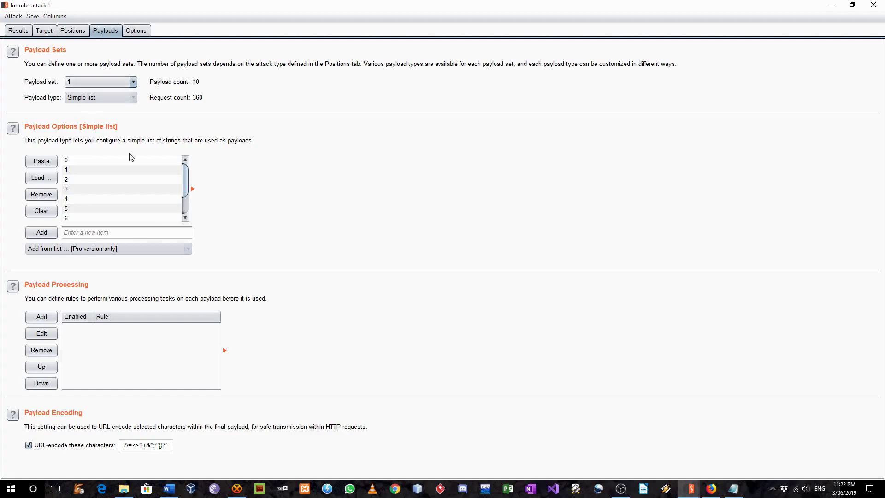
pyautogui.click(68, 33)
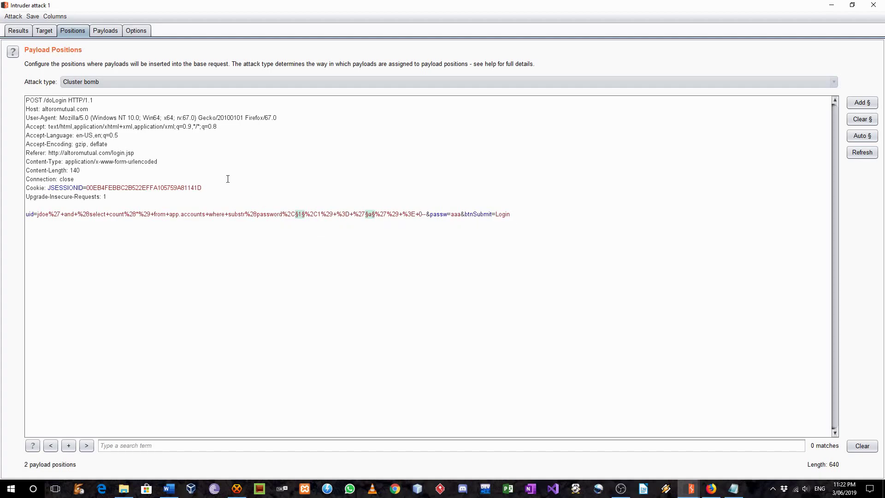
pyautogui.click(107, 31)
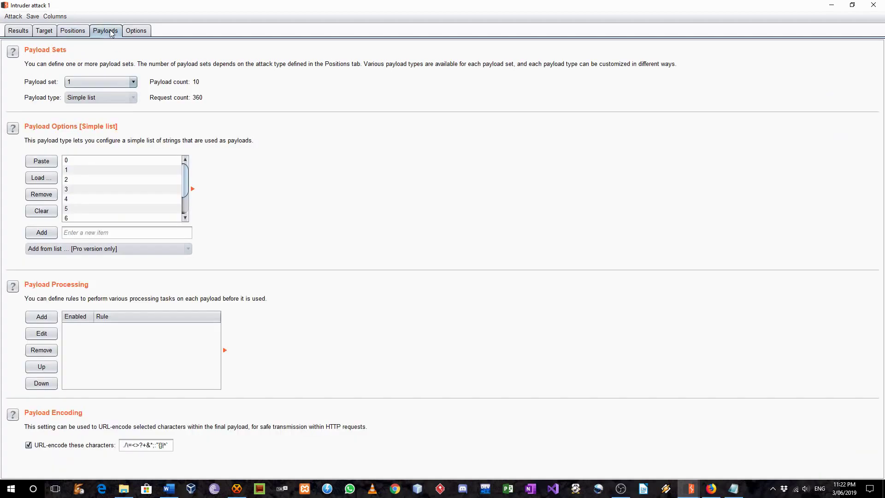
pyautogui.click(77, 160)
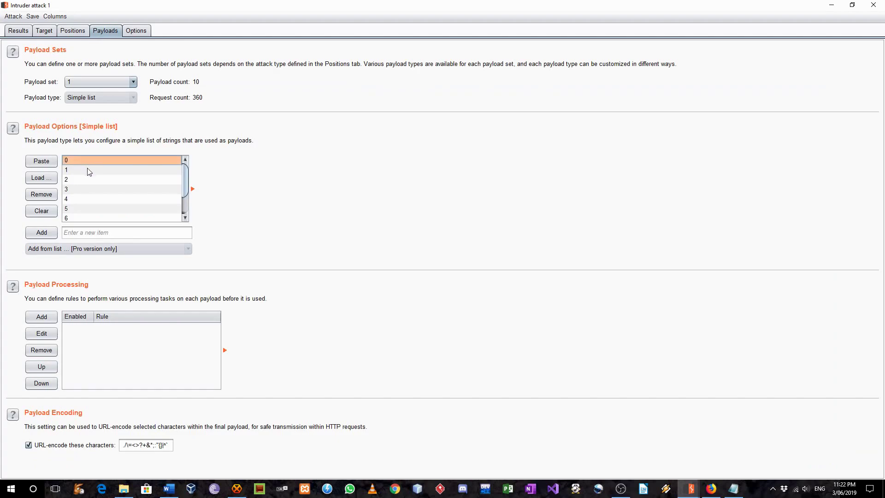
pyautogui.click(88, 171)
pyautogui.scroll(-1, 104, 190)
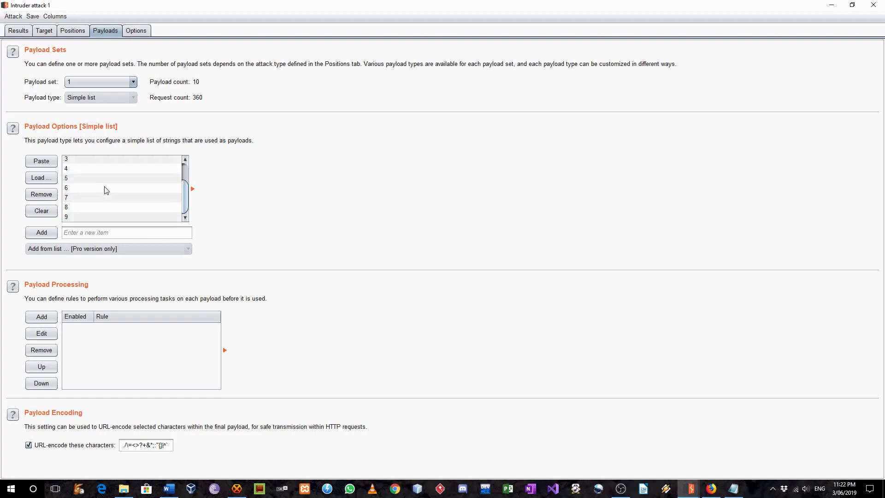
pyautogui.scroll(1, 105, 189)
pyautogui.scroll(-1, 106, 190)
pyautogui.scroll(1, 106, 189)
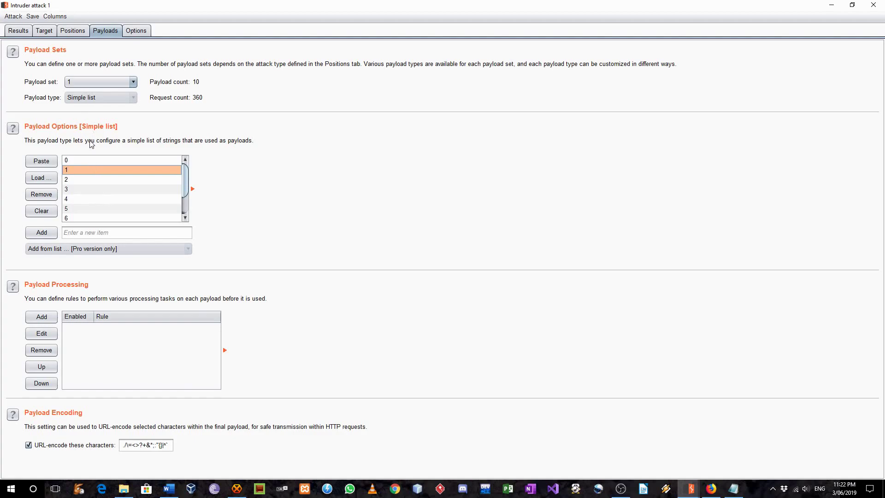
pyautogui.click(85, 160)
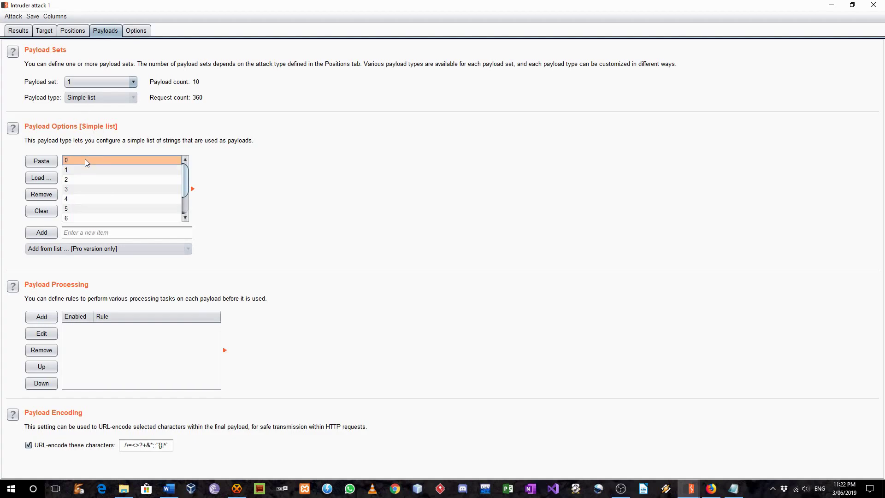
pyautogui.click(85, 171)
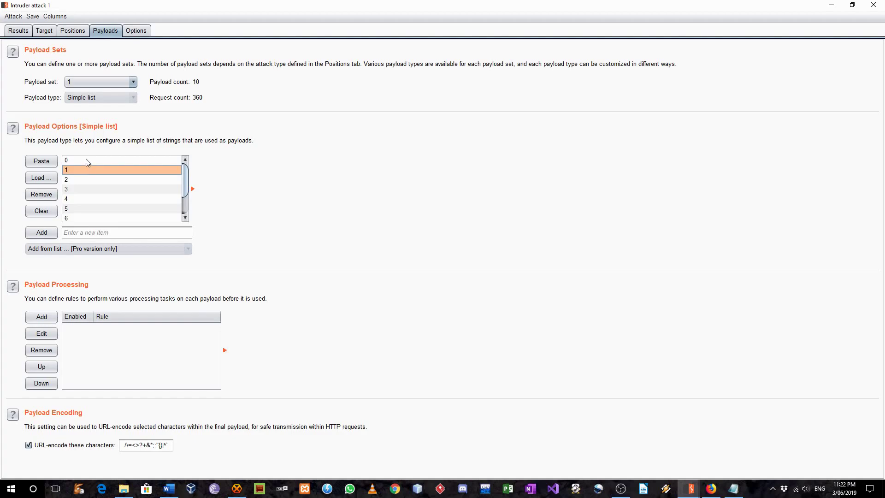
pyautogui.click(87, 162)
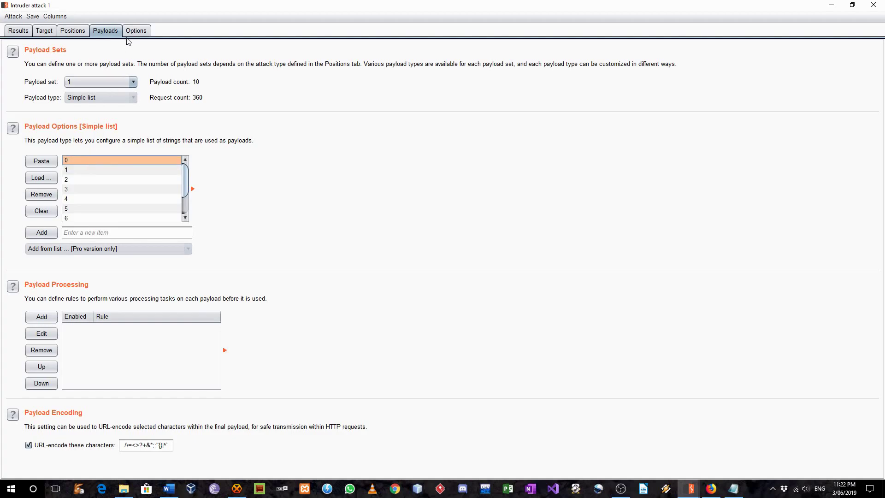
pyautogui.click(25, 33)
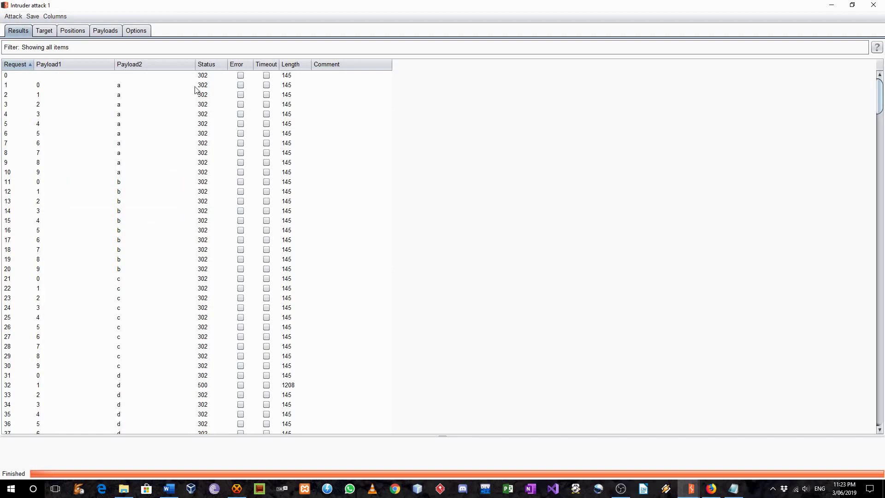
# Sort results by Status so the 500 hits for d, e, m, o, 1, 2, 3, 4 lead
pyautogui.click(209, 68)
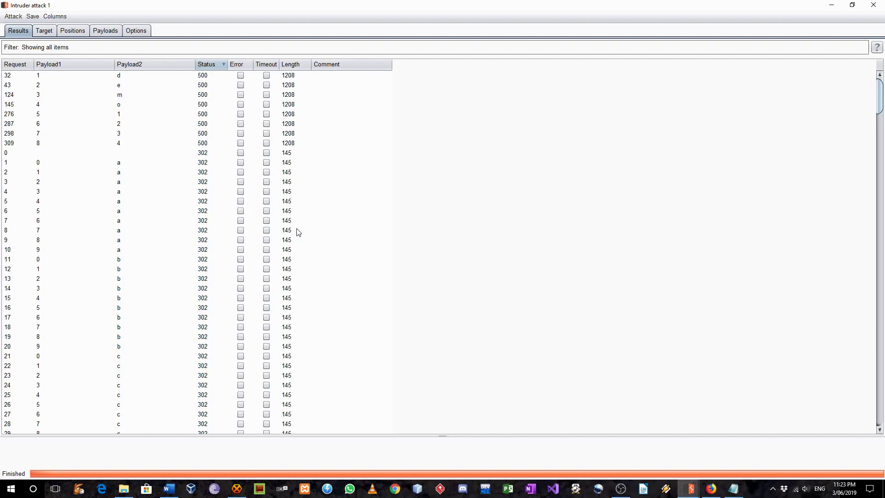
pyautogui.click(733, 489)
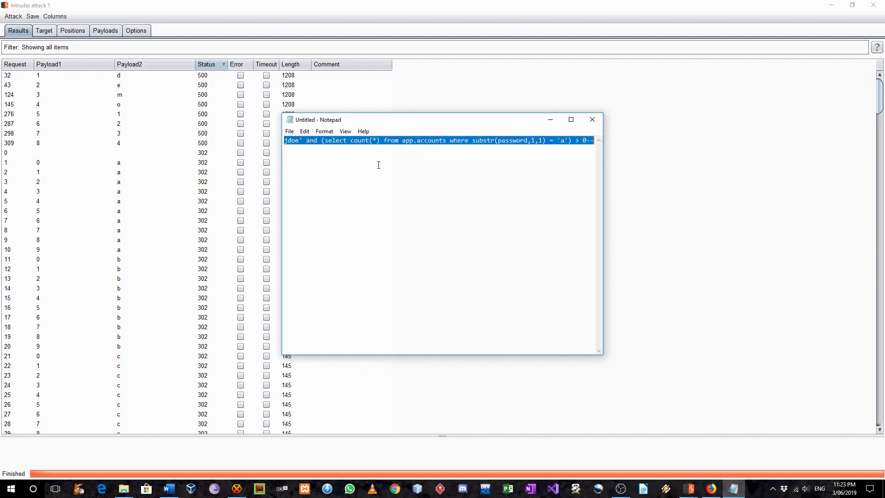
pyautogui.moveTo(374, 125); pyautogui.dragTo(310, 161)
pyautogui.click(319, 176)
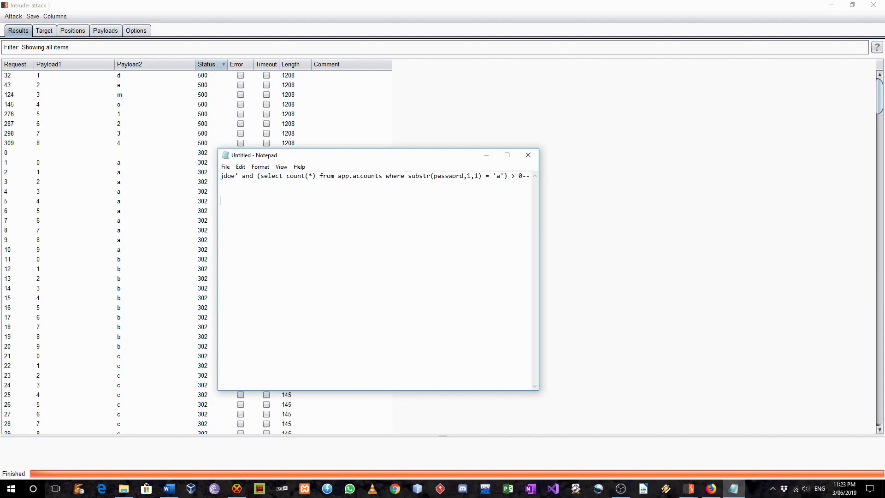
pyautogui.write('demo1234')
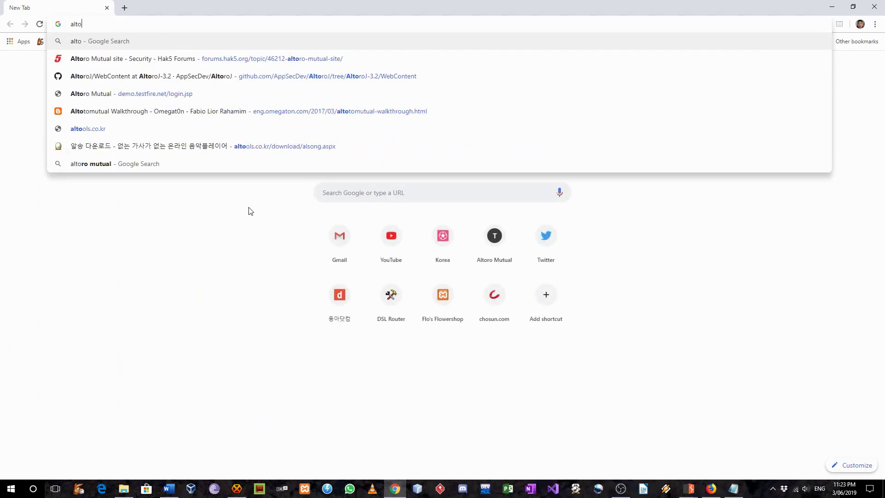
pyautogui.write('ro mutual')
pyautogui.press('Return')
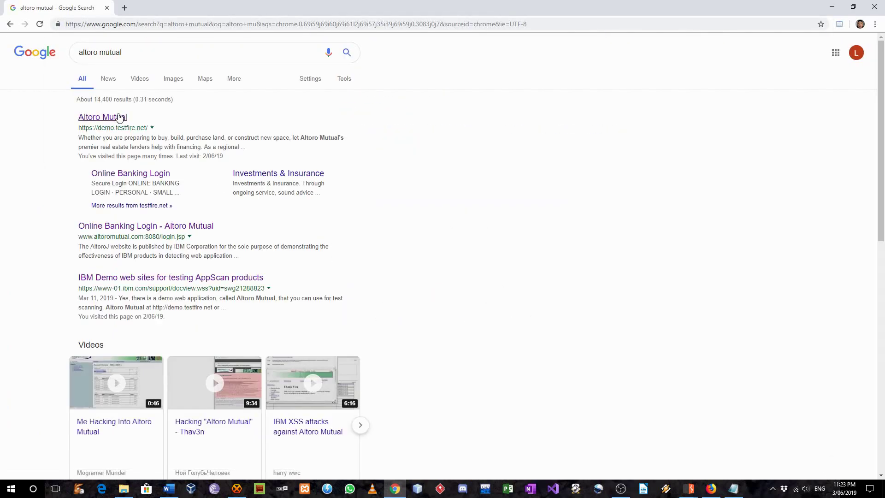
pyautogui.click(118, 118)
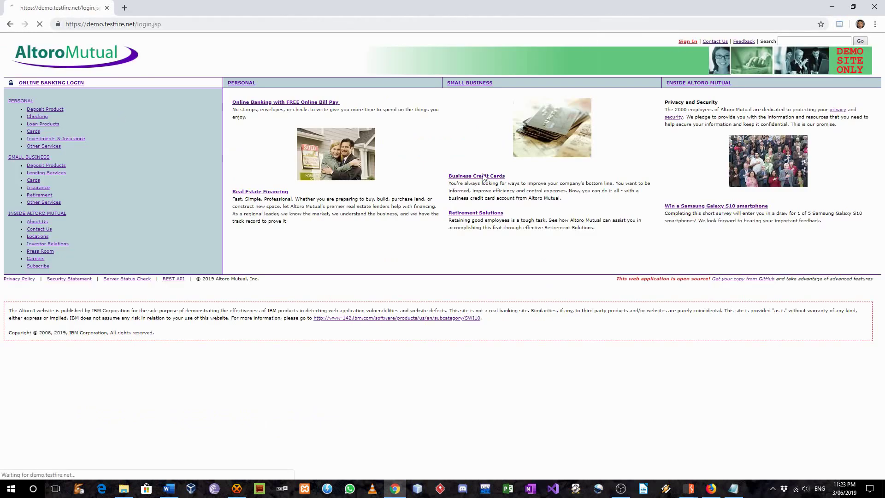
pyautogui.click(687, 40)
pyautogui.write('jdoe')
pyautogui.press('Tab')
pyautogui.write('deo12')
pyautogui.press('Return')
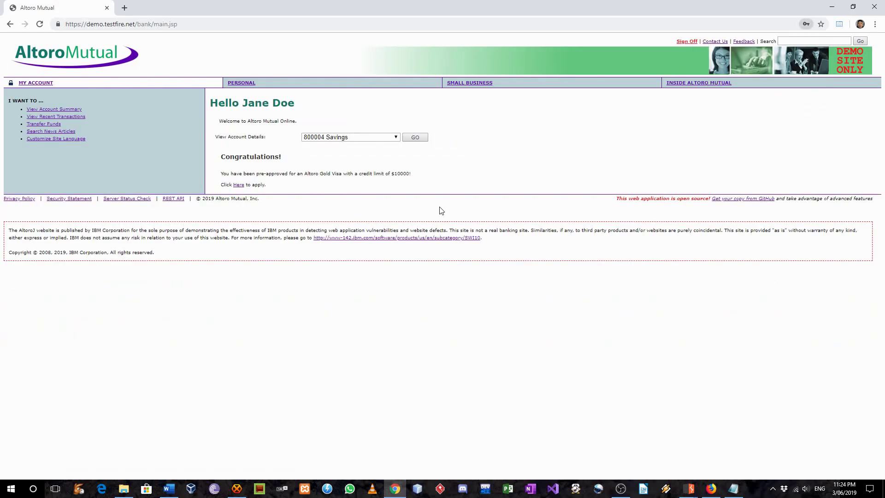